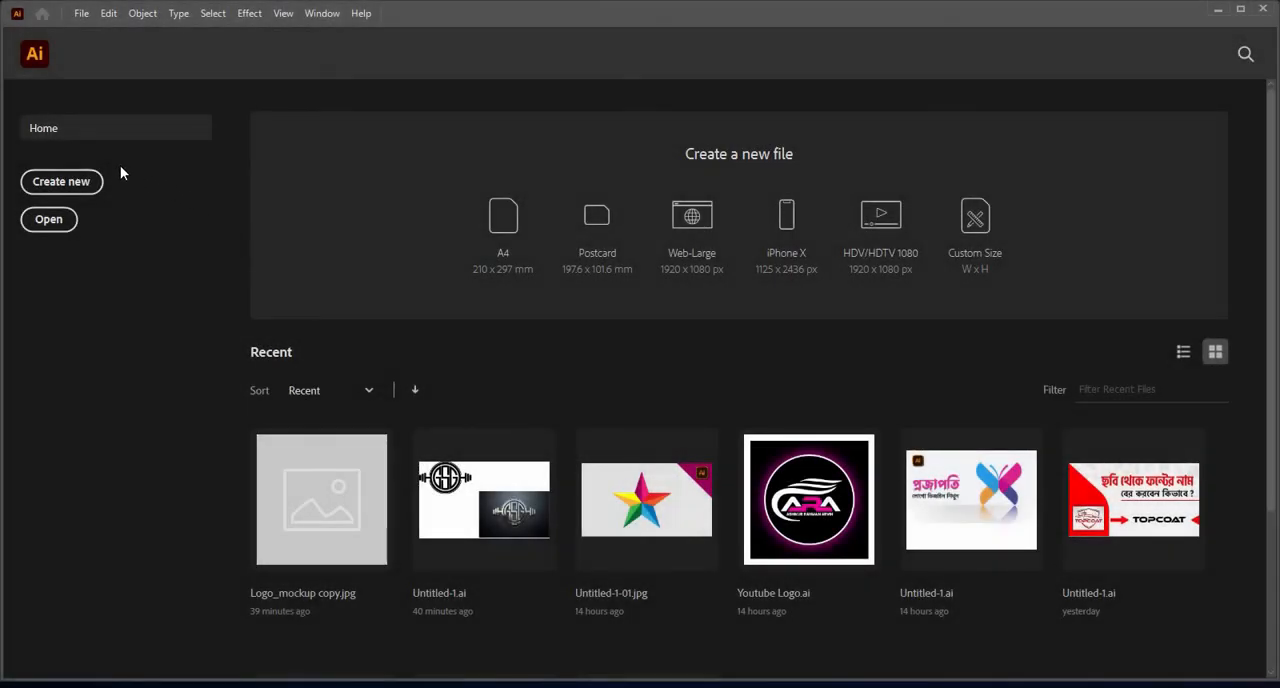
Step: Create a 2400 x 1350 px RGB document and draw a rectangle covering the whole artboard
{"action": "left_click", "coordinate": [61, 188]}
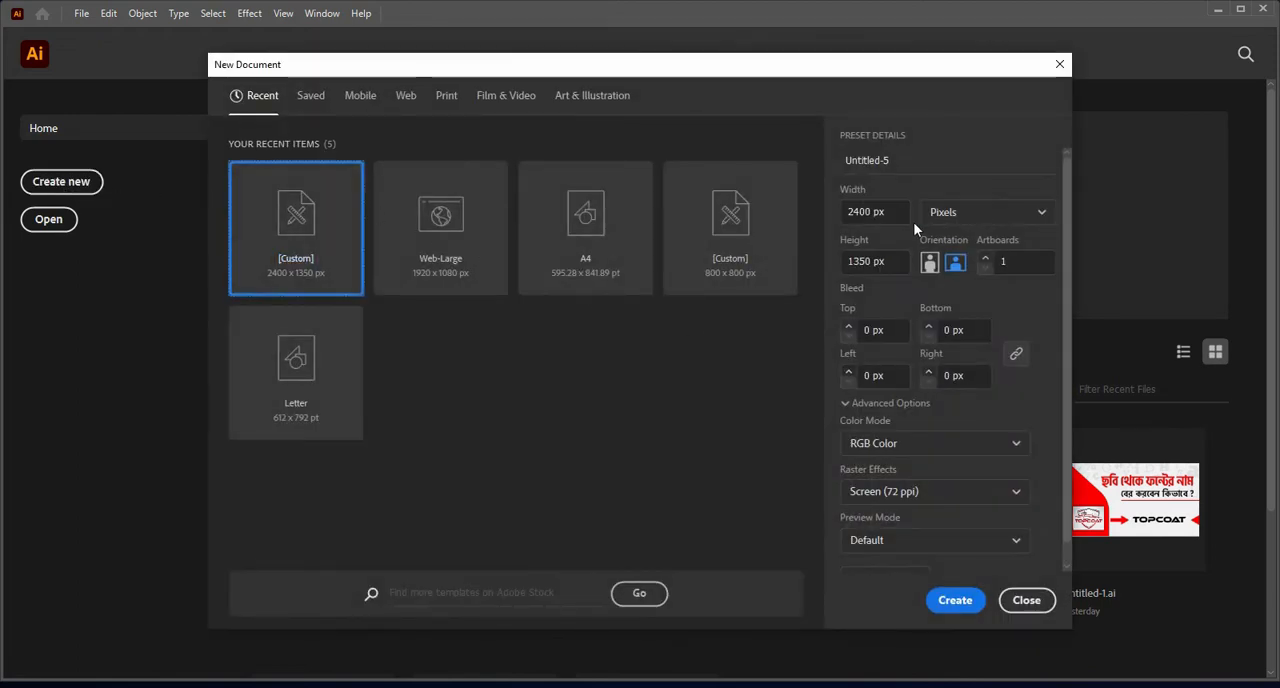
{"action": "left_click", "coordinate": [955, 600]}
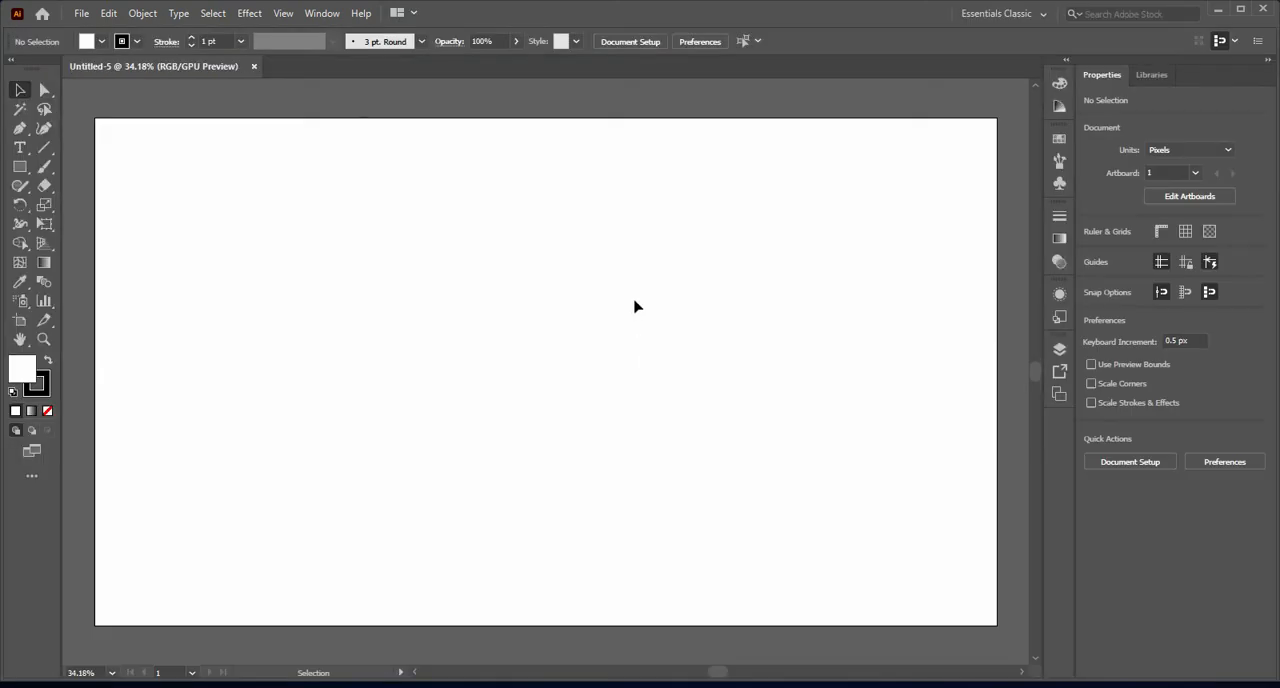
{"action": "left_click", "coordinate": [19, 168]}
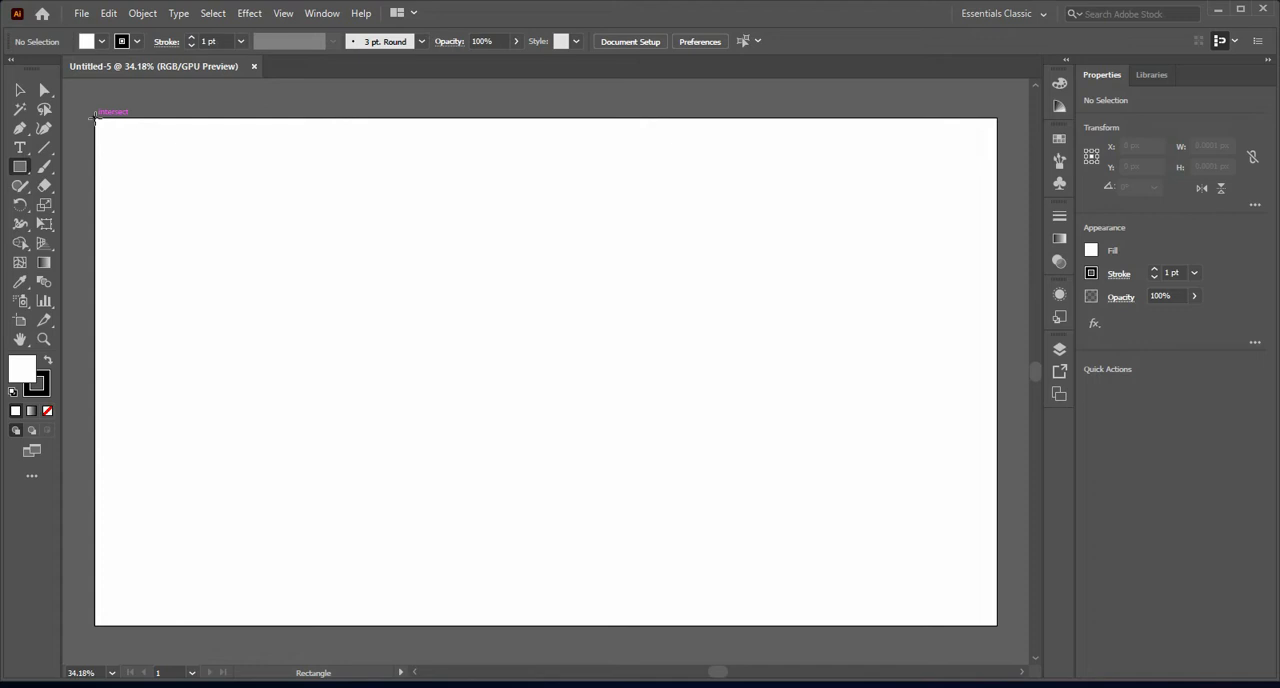
{"action": "left_click_drag", "start_coordinate": [95, 118], "coordinate": [997, 625]}
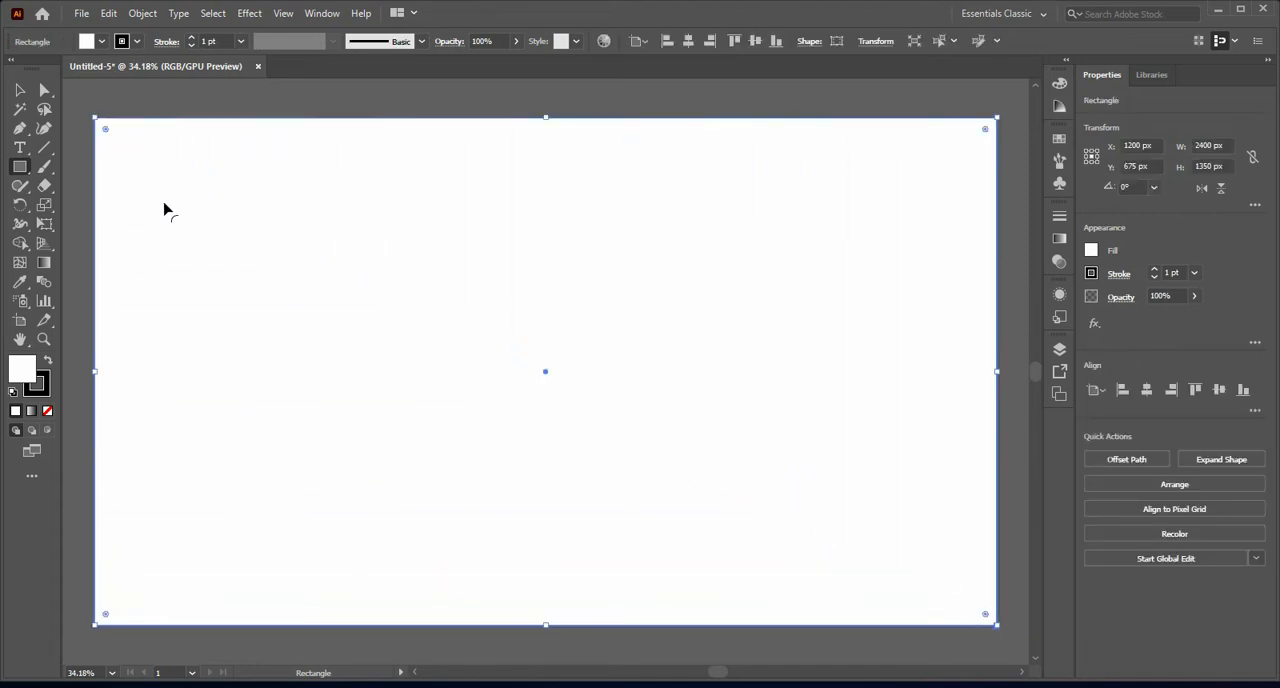
Step: Fill the artboard-sized rectangle with black and remove its stroke
{"action": "left_click", "coordinate": [102, 42]}
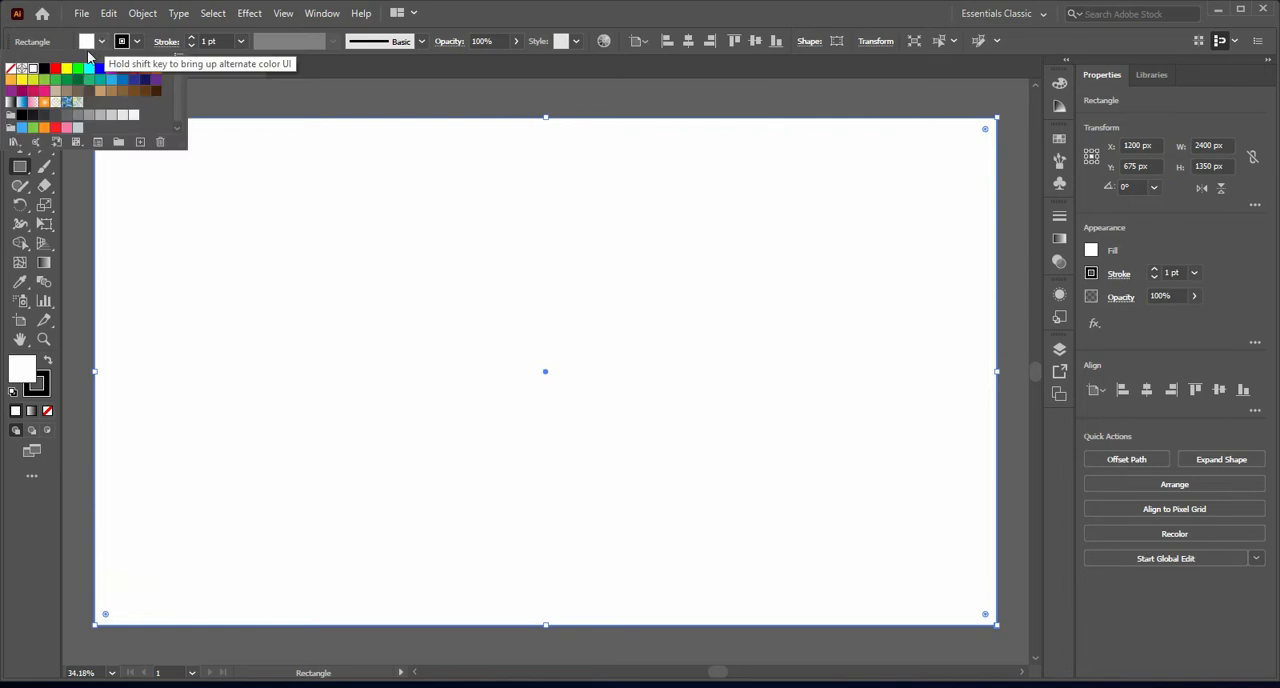
{"action": "left_click", "coordinate": [45, 69]}
{"action": "double_click", "coordinate": [87, 42]}
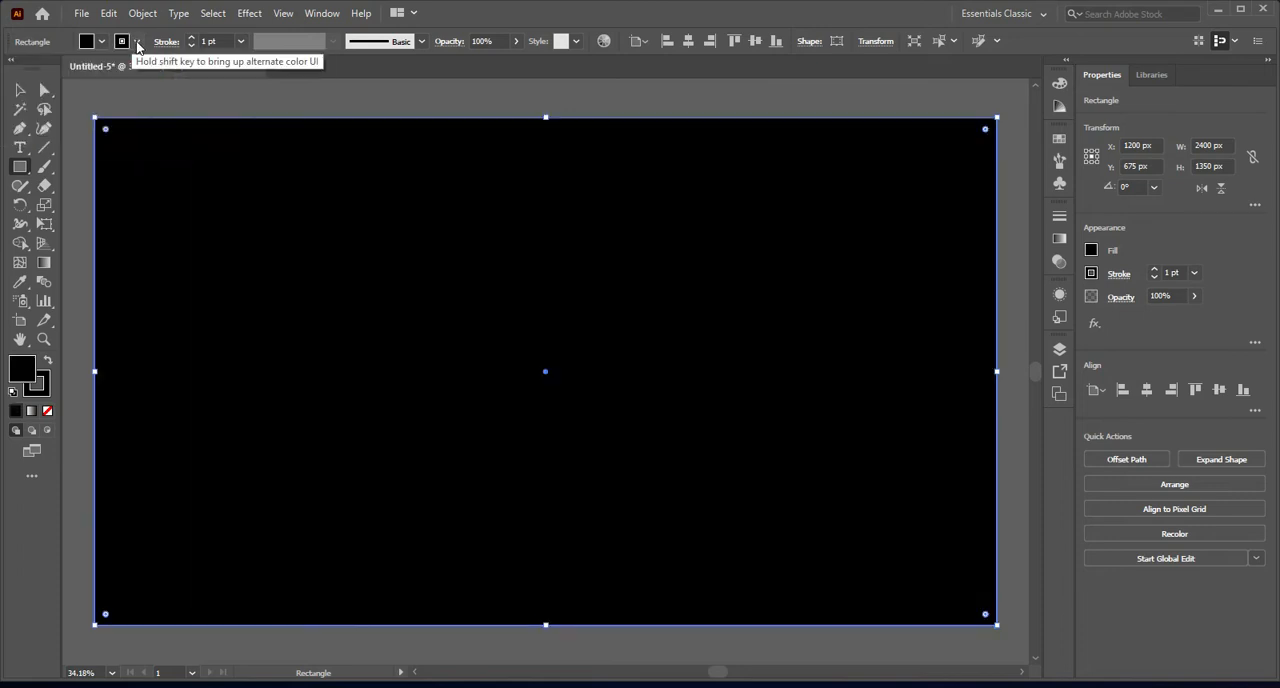
{"action": "left_click", "coordinate": [10, 68]}
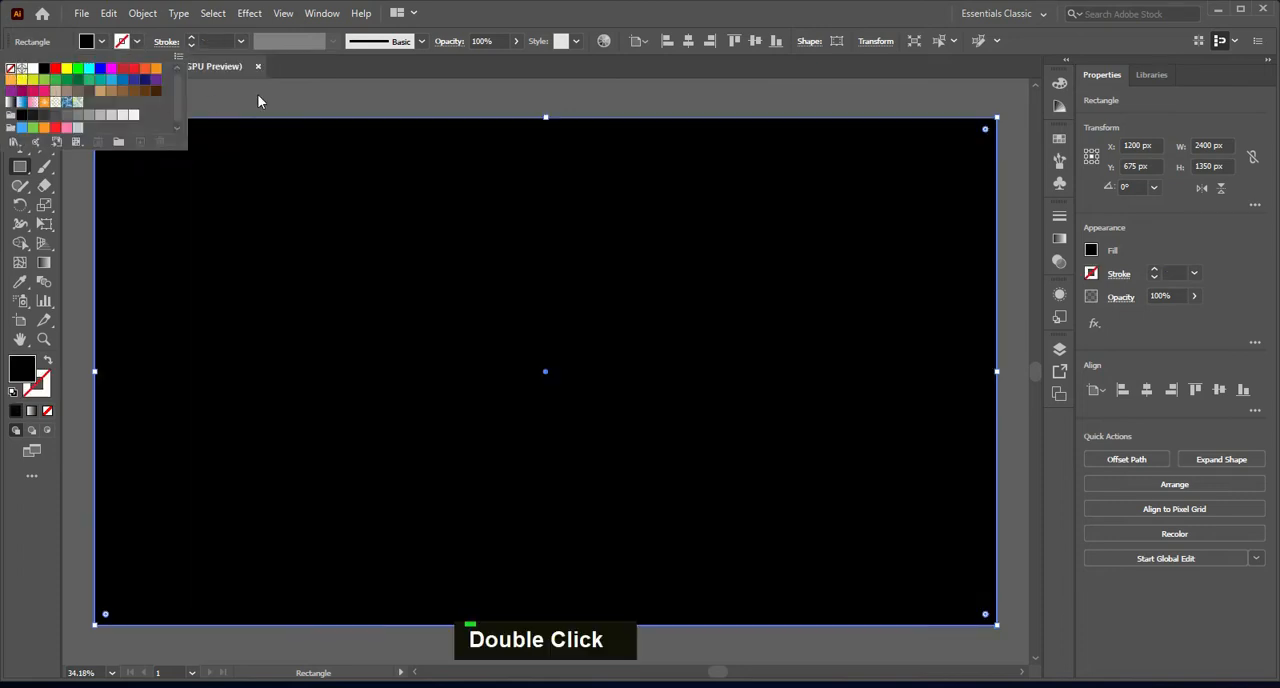
Step: Shift the black rectangle slightly off the artboard and centre it back horizontally and vertically
{"action": "key", "text": "v"}
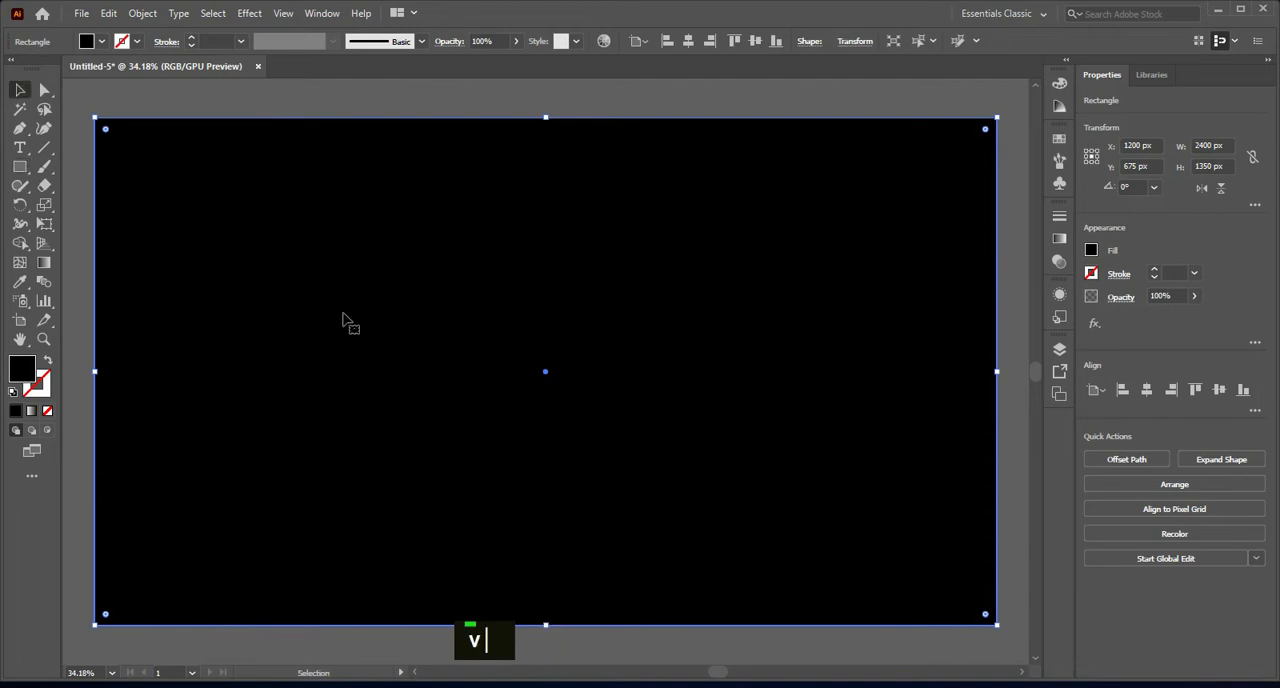
{"action": "left_click_drag", "start_coordinate": [371, 349], "coordinate": [392, 327]}
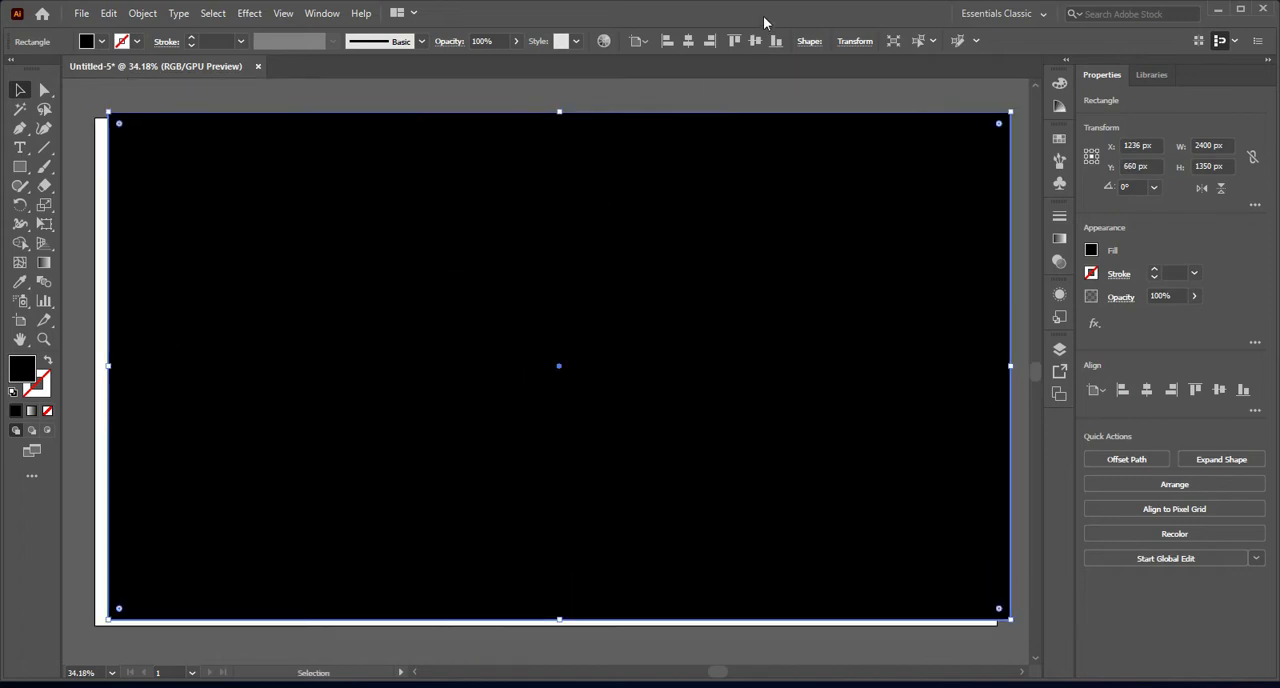
{"action": "left_click", "coordinate": [689, 42]}
{"action": "left_click", "coordinate": [754, 43]}
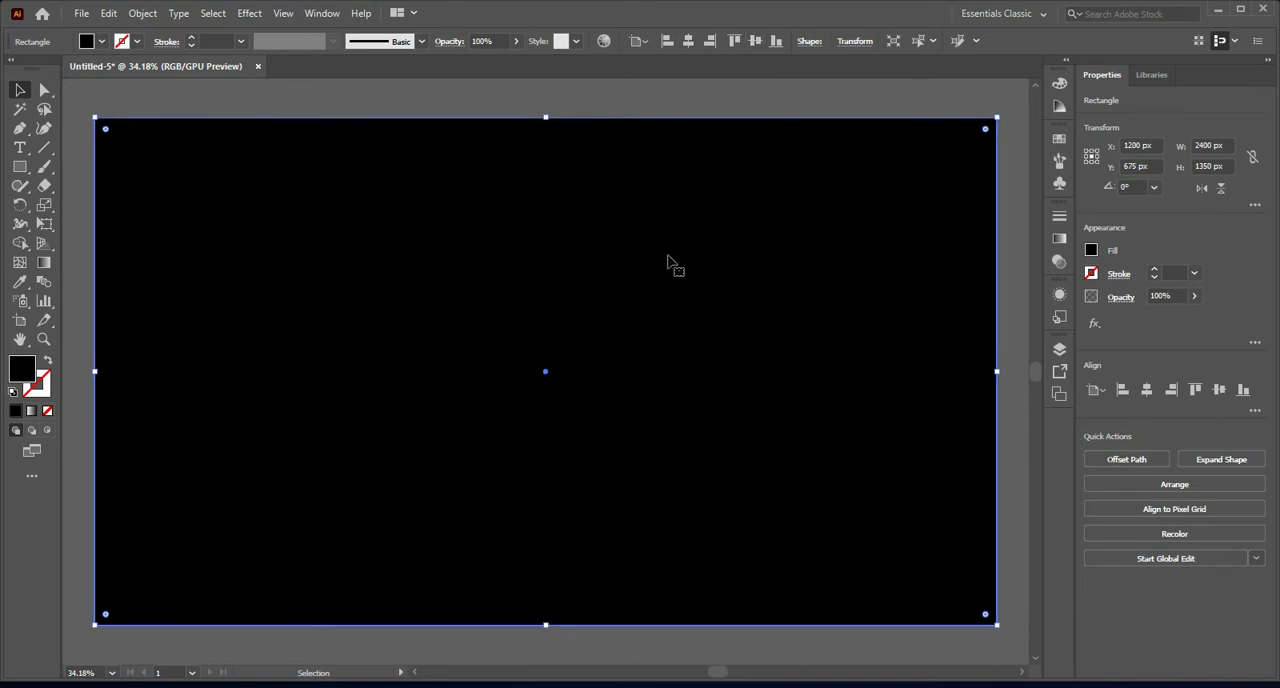
Step: Lock the black background rectangle, unlock it once to try moving it, and lock it again
{"action": "key", "text": "ctrl+2"}
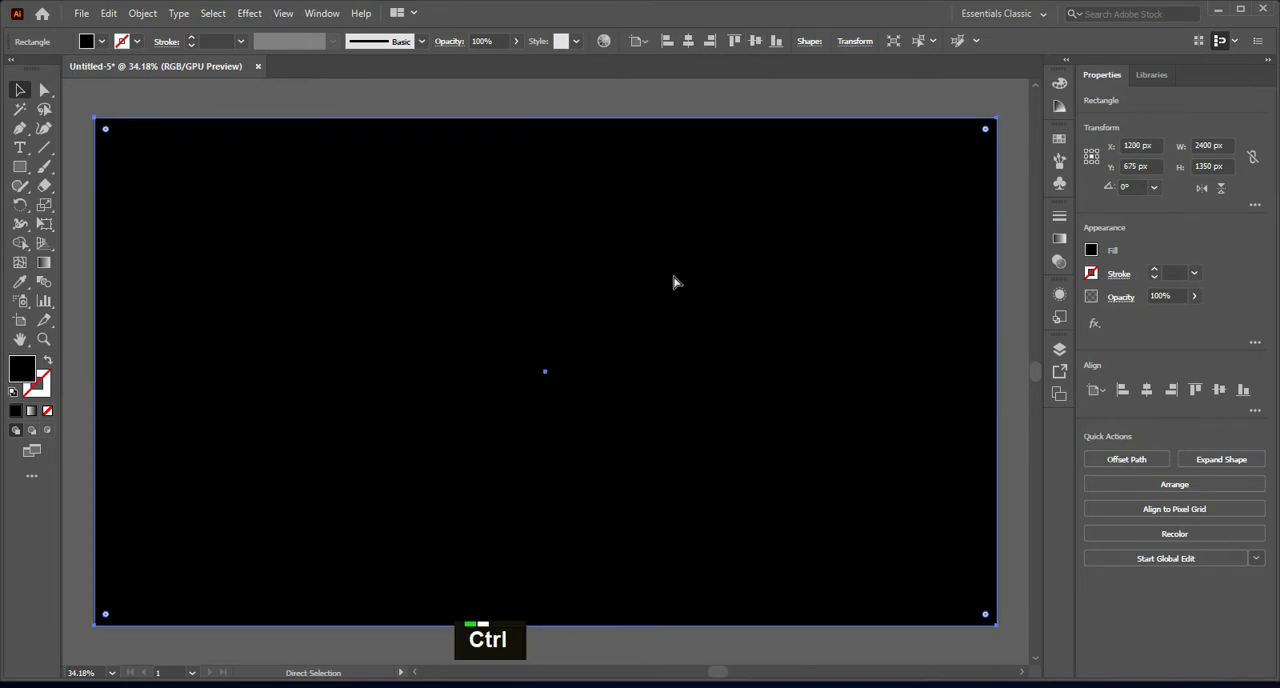
{"action": "double_click", "coordinate": [646, 340]}
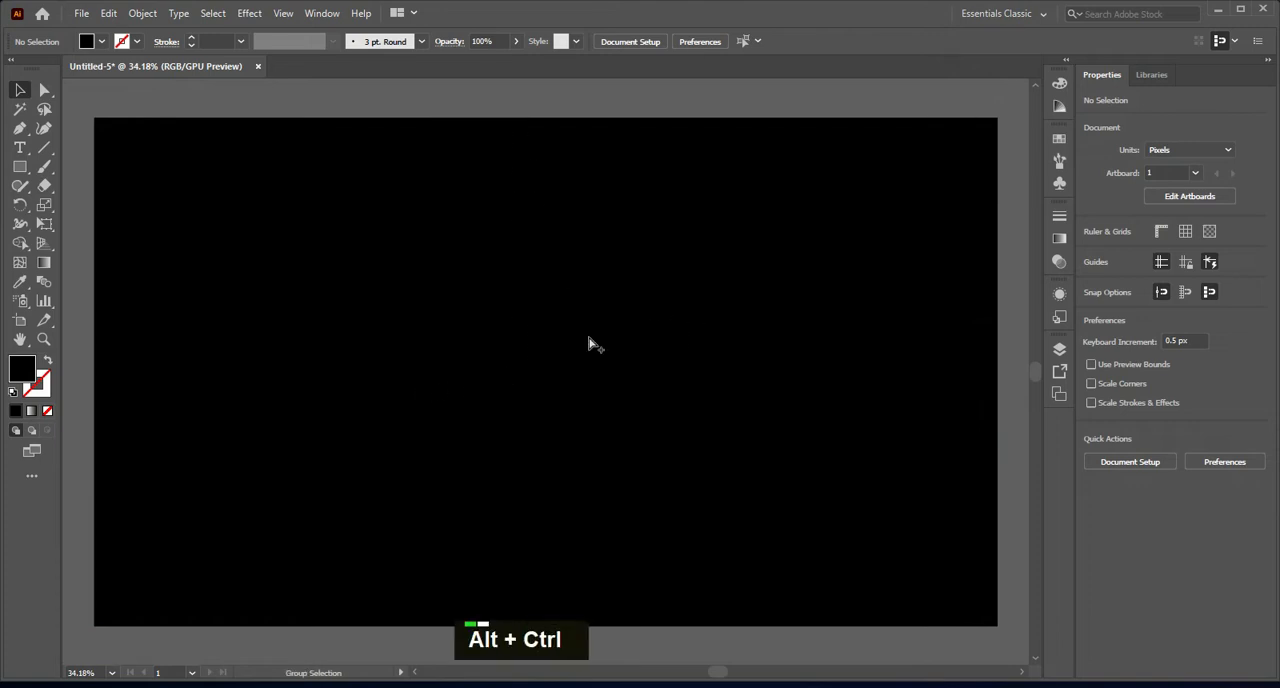
{"action": "key", "text": "ctrl+alt+2"}
{"action": "mouse_move", "coordinate": [585, 338]}
{"action": "left_mouse_down"}
{"action": "mouse_move", "coordinate": [598, 291]}
{"action": "mouse_move", "coordinate": [589, 324]}
{"action": "left_mouse_up"}
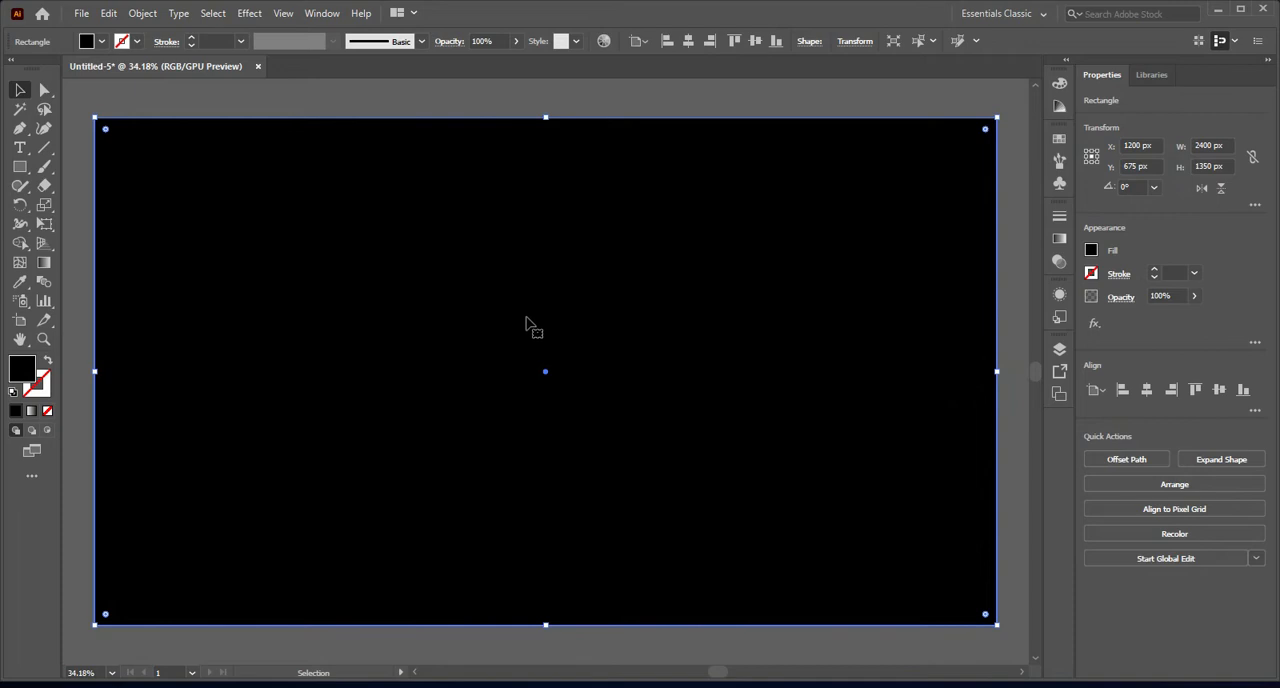
{"action": "key", "text": "ctrl+2"}
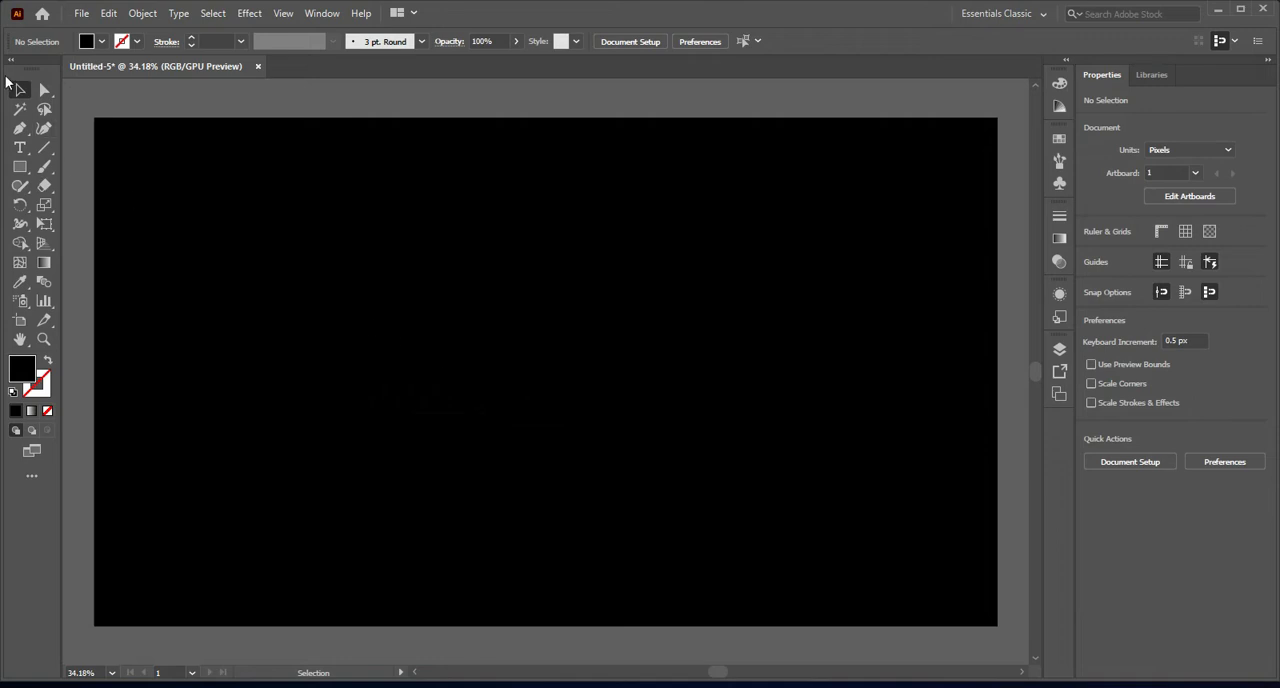
Step: Add the point text "shadow" in the upper middle area of the black background
{"action": "left_click", "coordinate": [19, 150]}
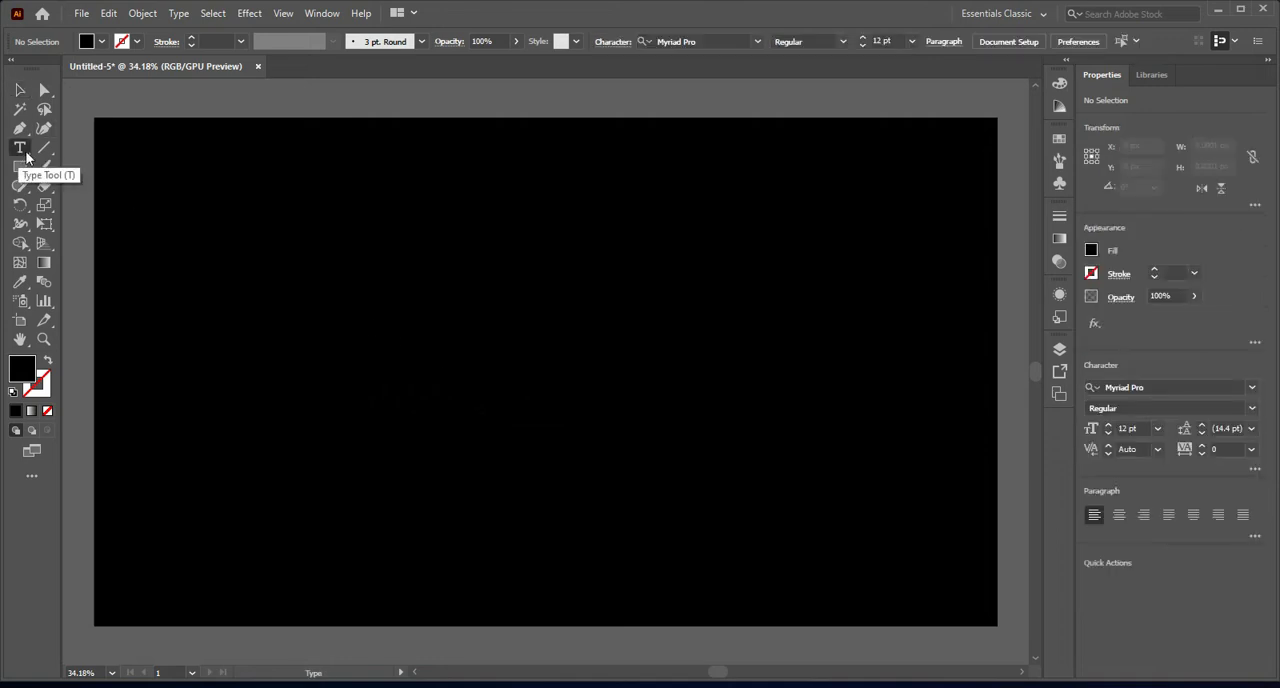
{"action": "left_click", "coordinate": [406, 304]}
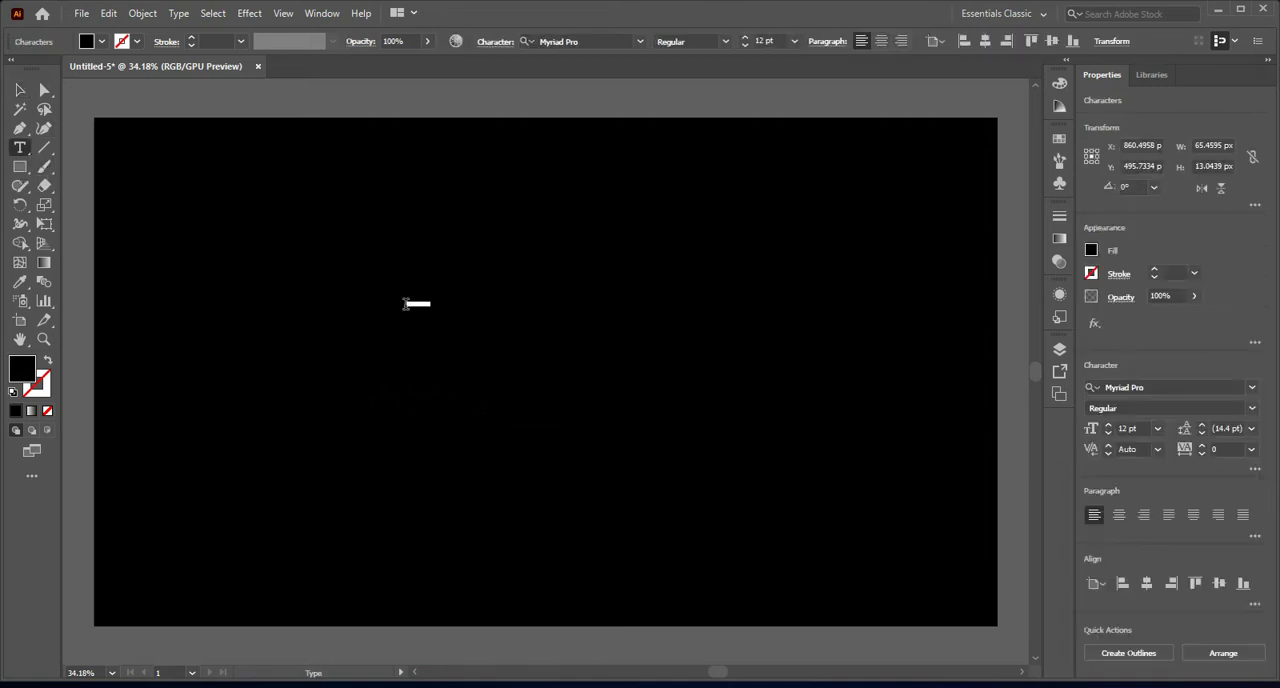
{"action": "type", "text": "sha"}
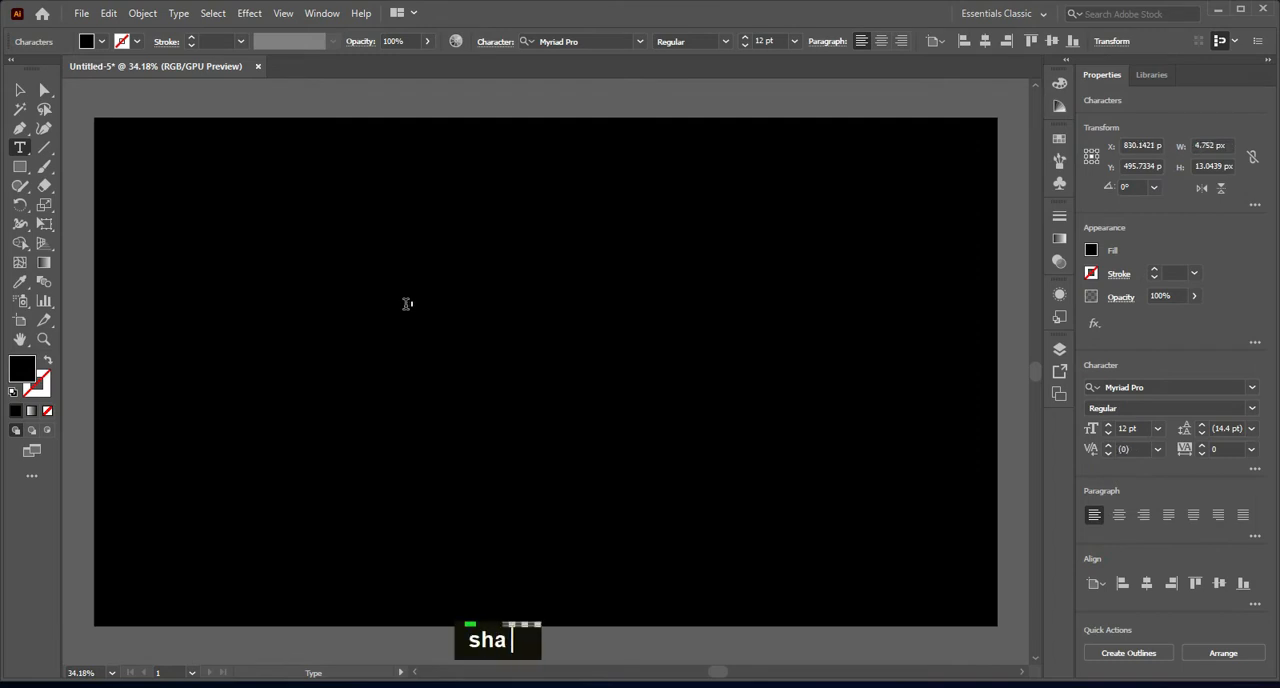
{"action": "type", "text": "dow"}
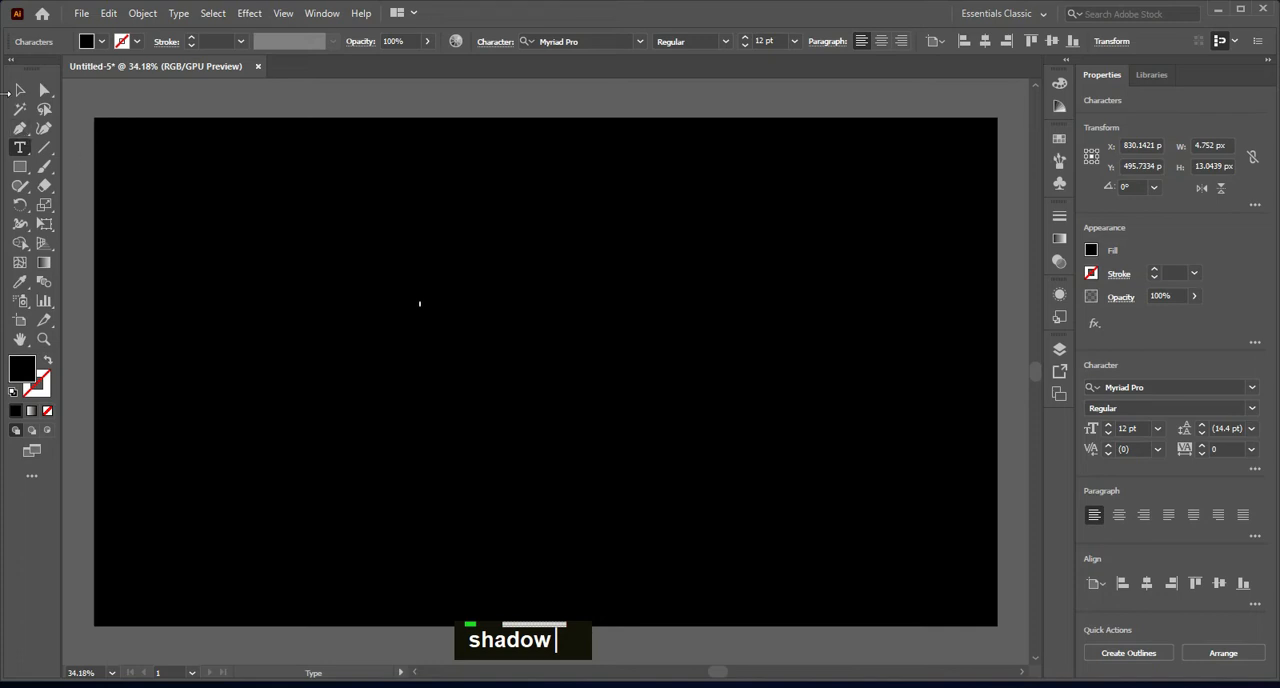
{"action": "left_click", "coordinate": [20, 90]}
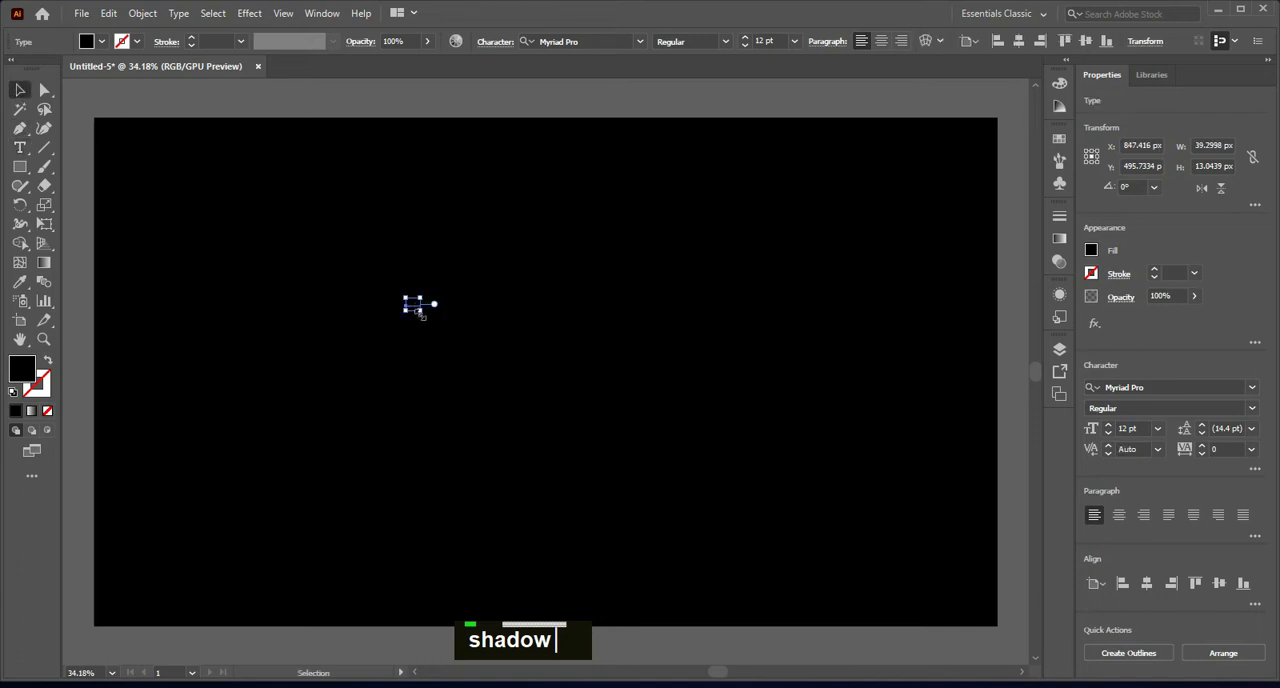
Step: Scale the text up to about 494 pt over the artboard's middle and fill it with white
{"action": "left_click_drag", "start_coordinate": [420, 313], "coordinate": [600, 368]}
{"action": "left_click_drag", "start_coordinate": [455, 322], "coordinate": [626, 366]}
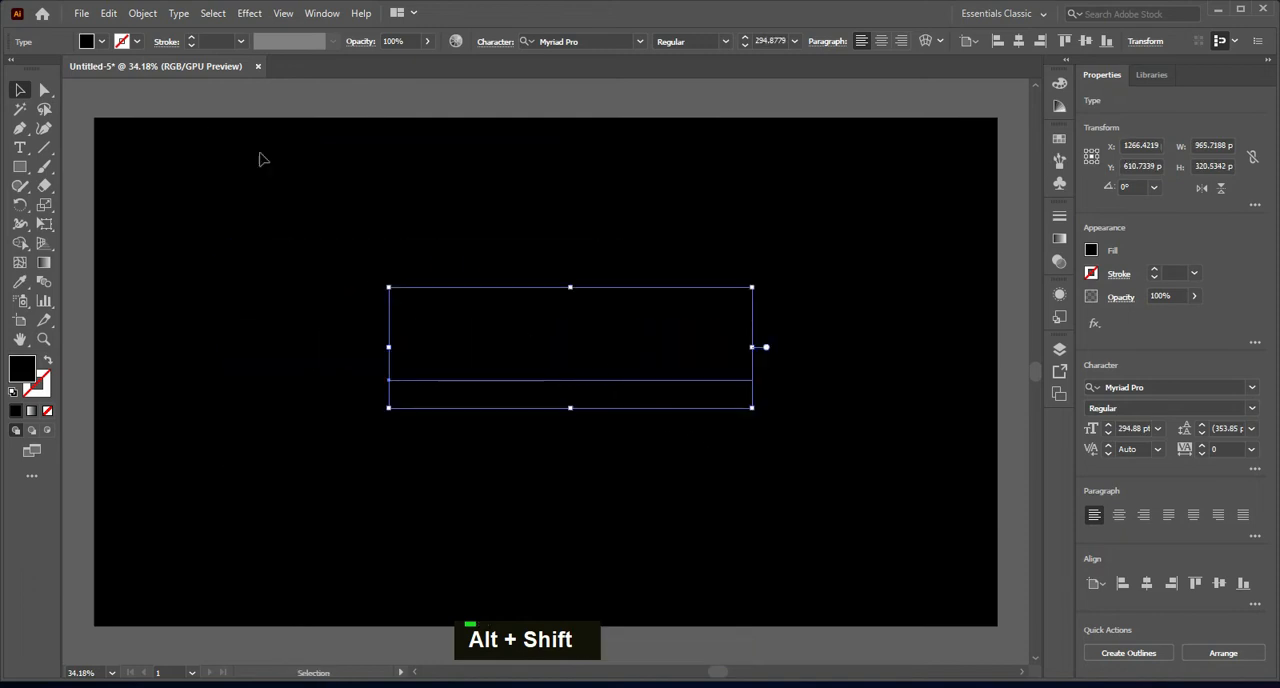
{"action": "left_click", "coordinate": [101, 42]}
{"action": "left_click", "coordinate": [33, 68]}
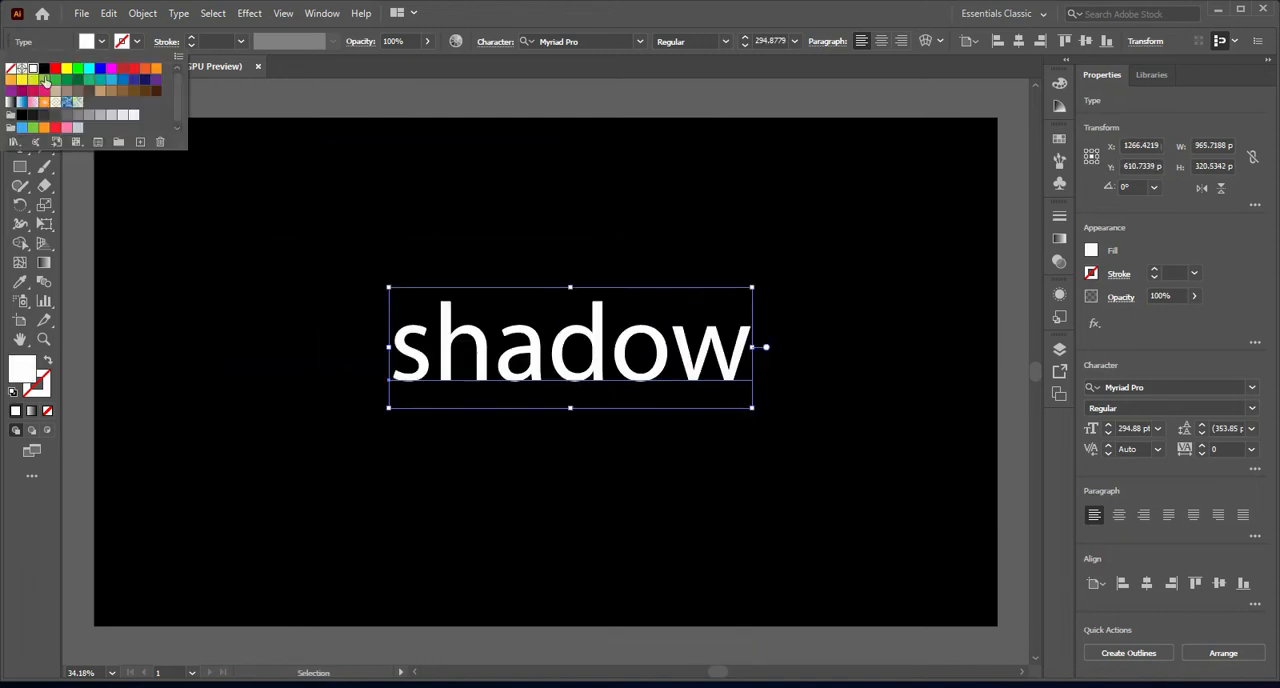
{"action": "left_click_drag", "start_coordinate": [751, 409], "coordinate": [864, 449]}
{"action": "left_click_drag", "start_coordinate": [727, 382], "coordinate": [713, 378]}
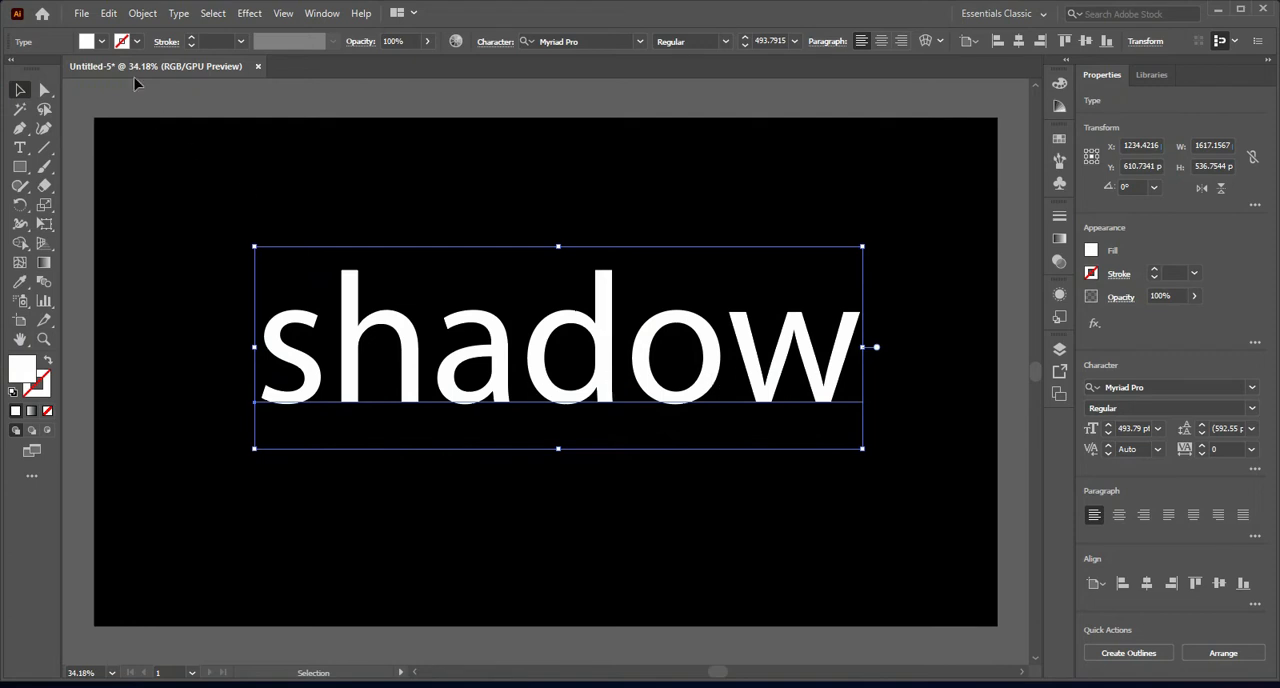
Step: Convert the text to uppercase and refit it within the artboard at about 439 pt
{"action": "left_click", "coordinate": [178, 14]}
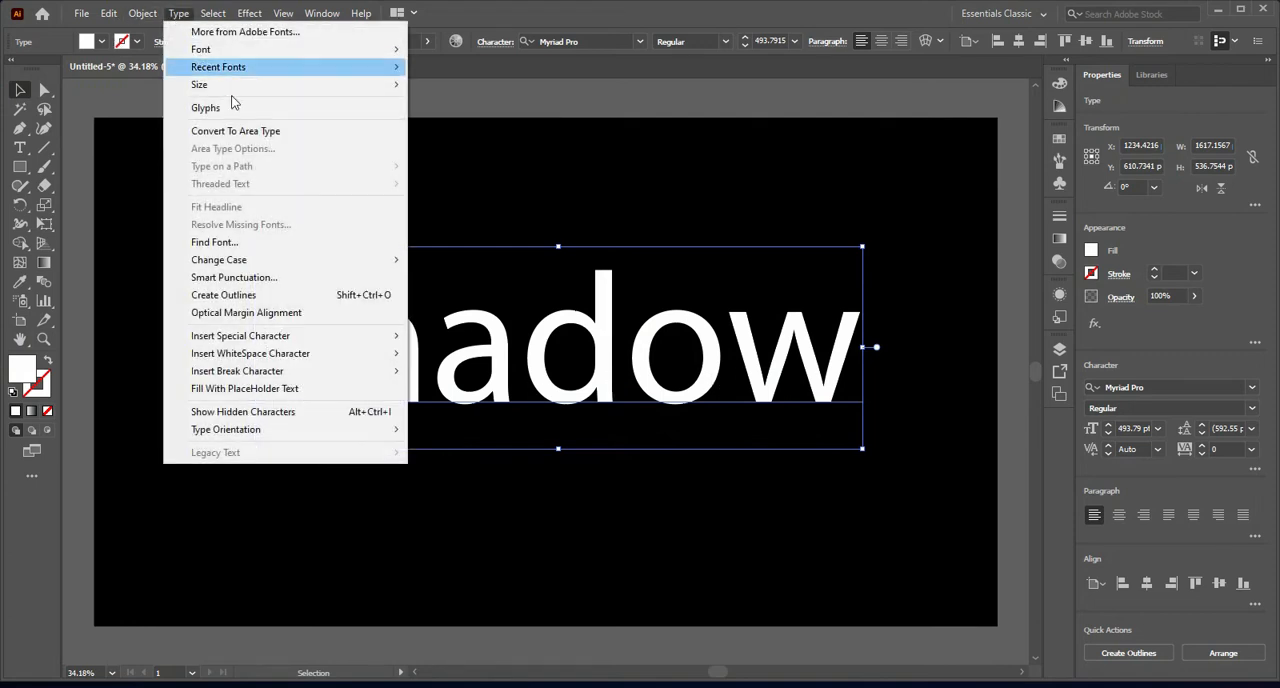
{"action": "mouse_move", "coordinate": [273, 264]}
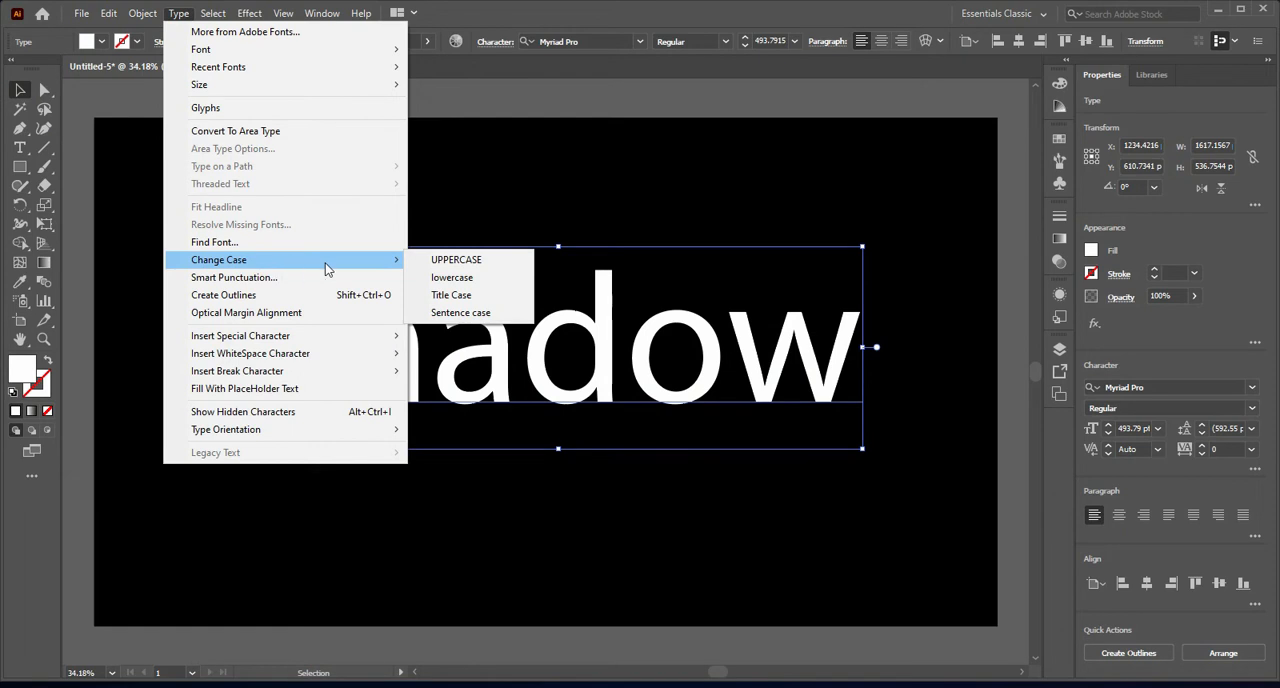
{"action": "left_click", "coordinate": [456, 260]}
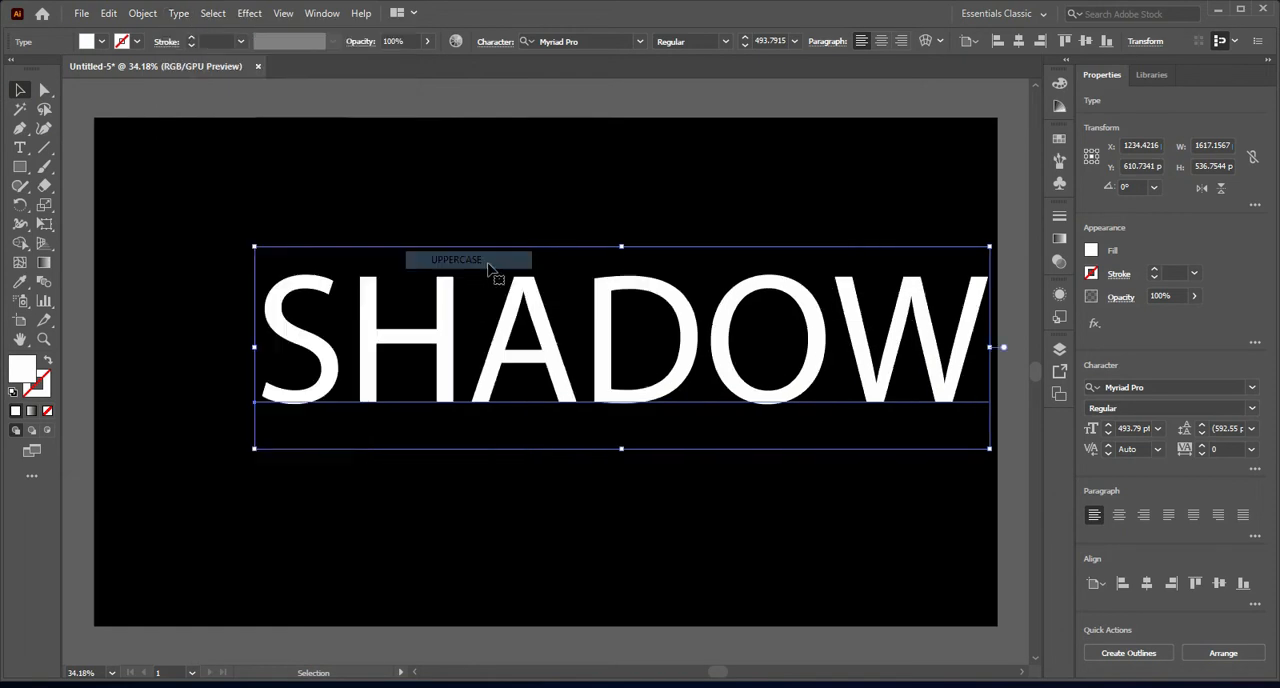
{"action": "left_click_drag", "start_coordinate": [718, 357], "coordinate": [624, 358]}
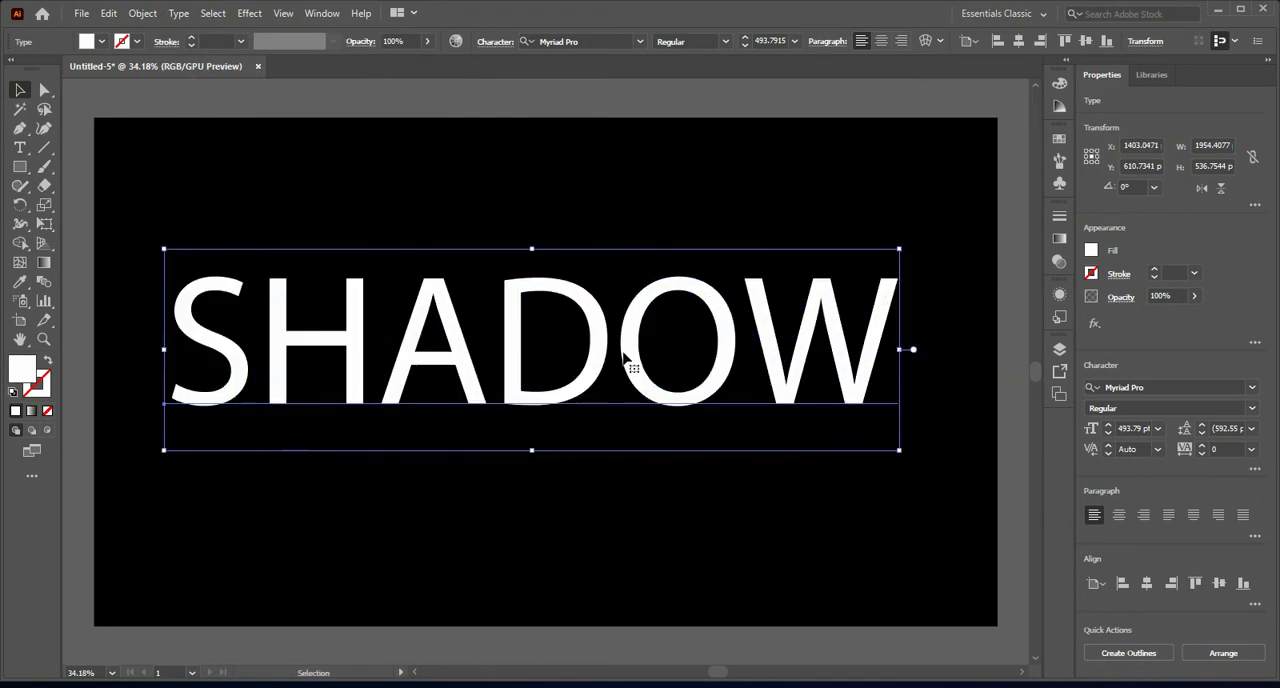
{"action": "left_click_drag", "start_coordinate": [909, 443], "coordinate": [878, 418]}
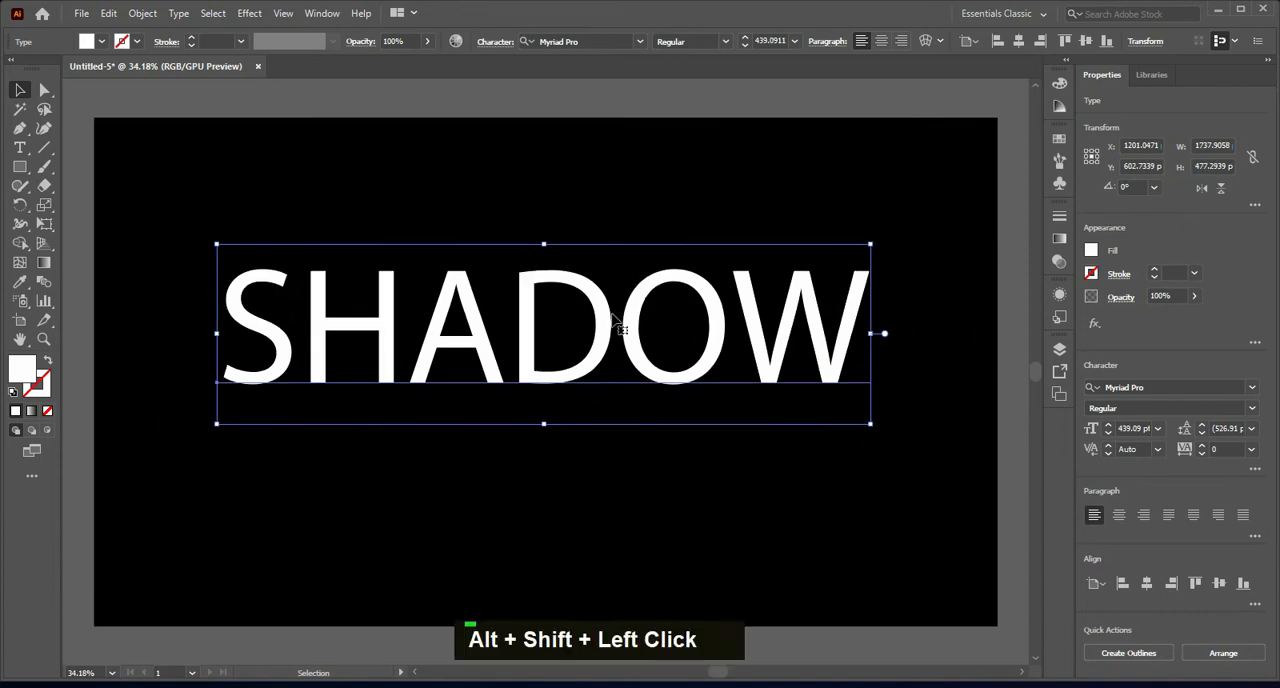
Step: Change the text's font to Roboto Black and reposition the word near the artboard's horizontal centre
{"action": "left_click", "coordinate": [597, 44]}
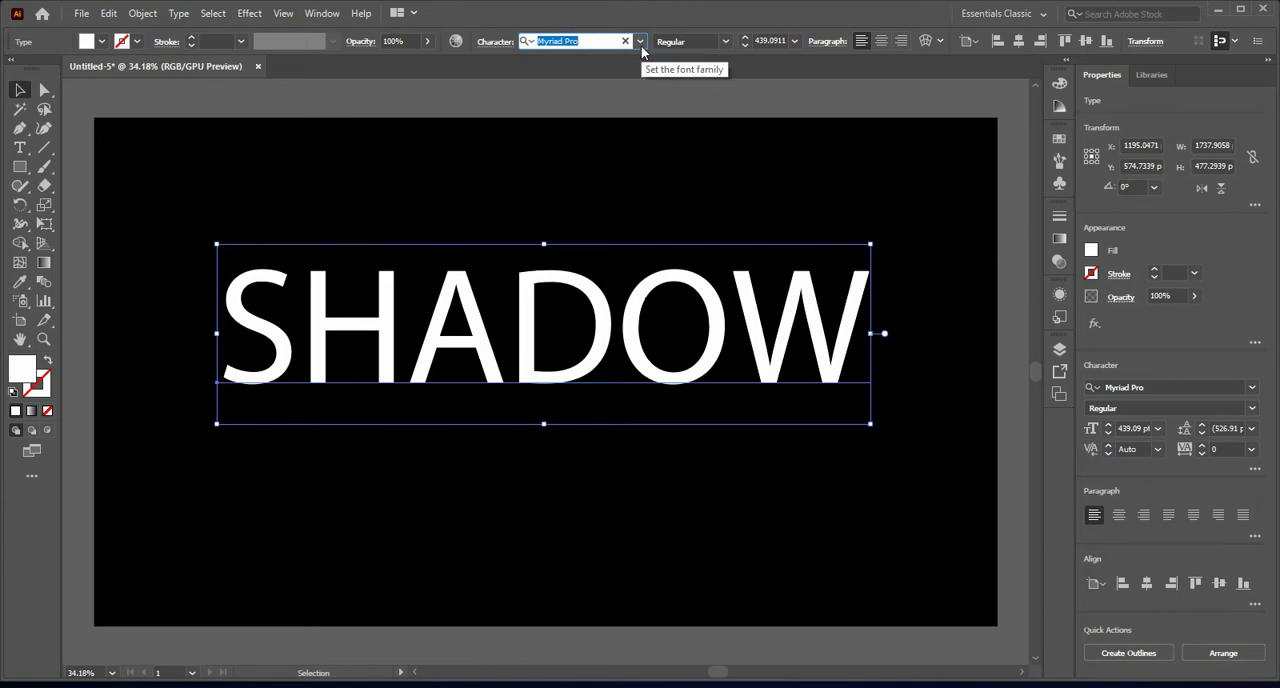
{"action": "left_click", "coordinate": [640, 43]}
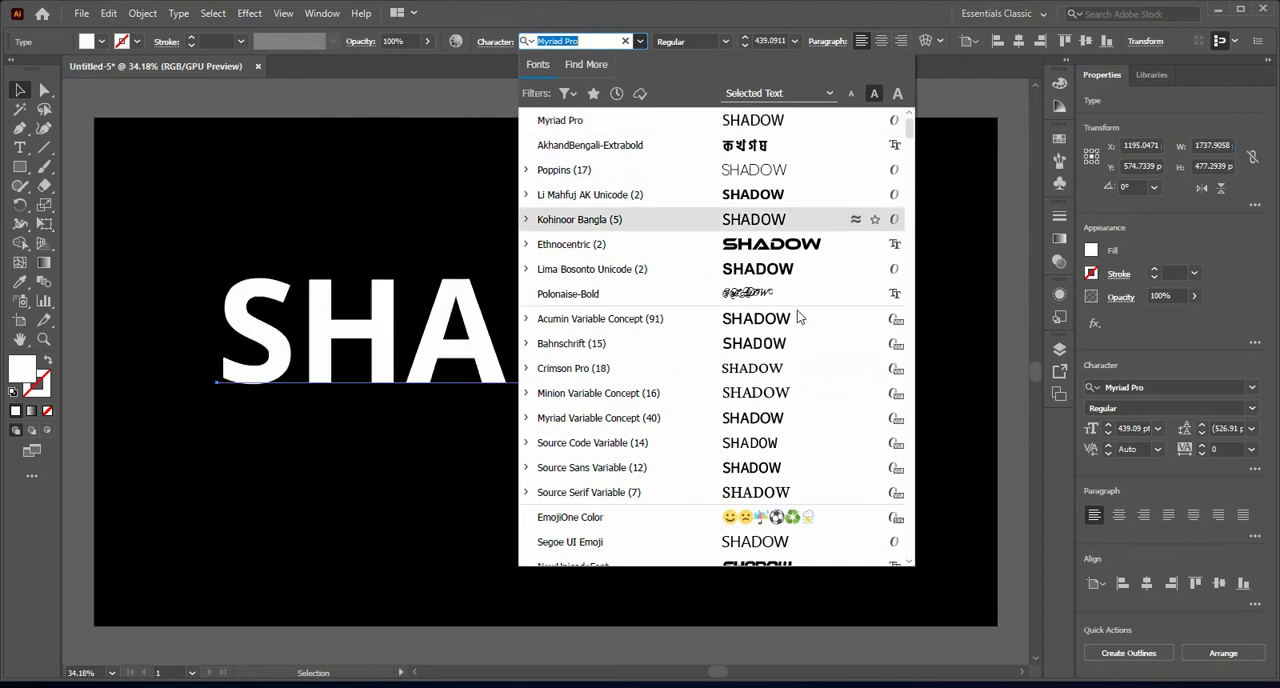
{"action": "left_click", "coordinate": [600, 40]}
{"action": "left_click_drag", "start_coordinate": [600, 38], "coordinate": [546, 30]}
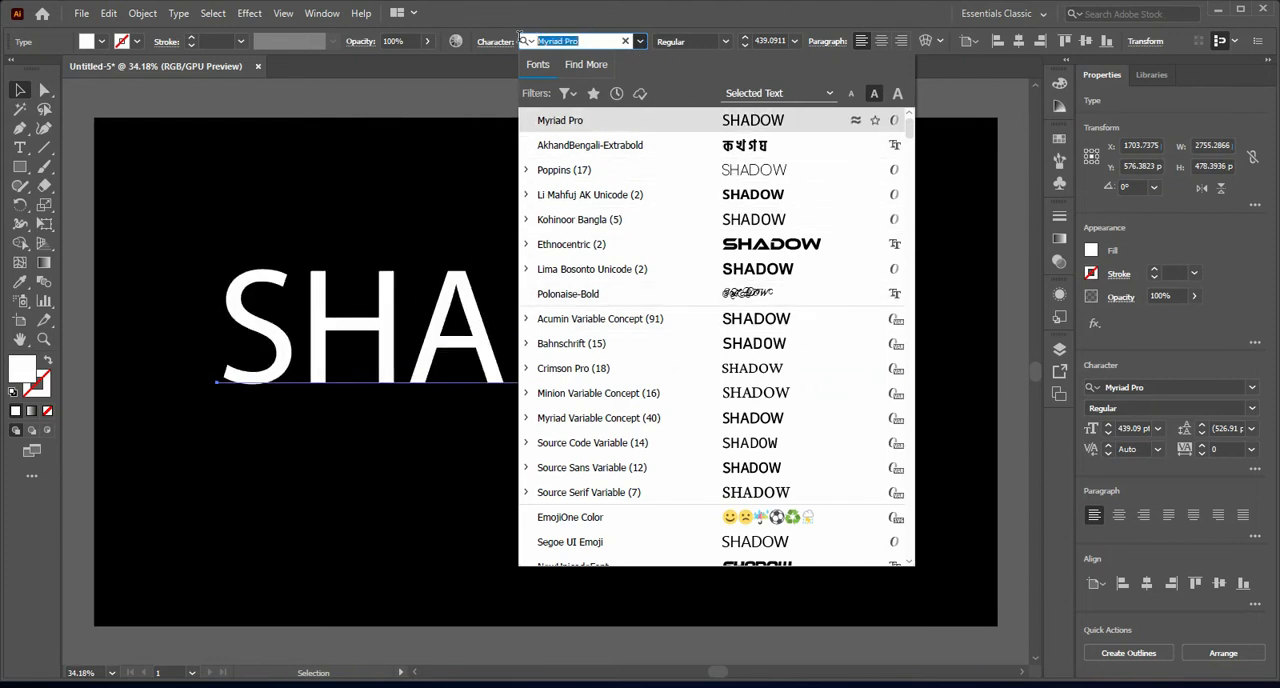
{"action": "type", "text": "ro"}
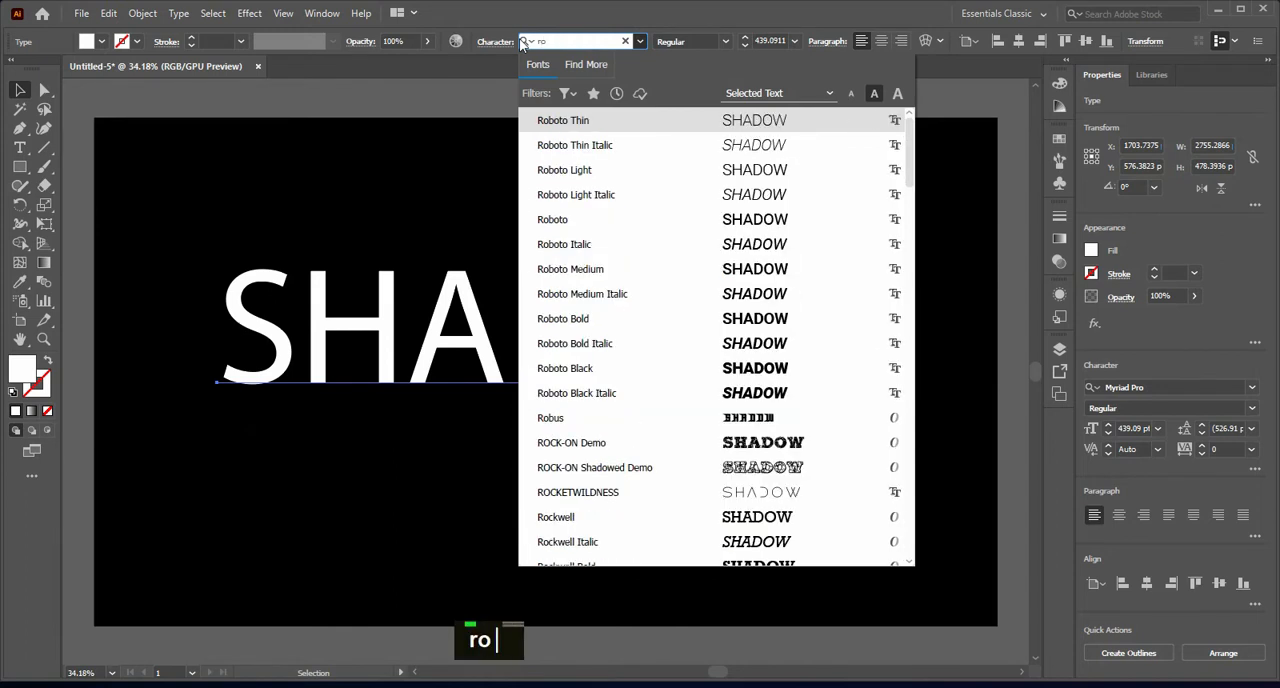
{"action": "type", "text": "bo"}
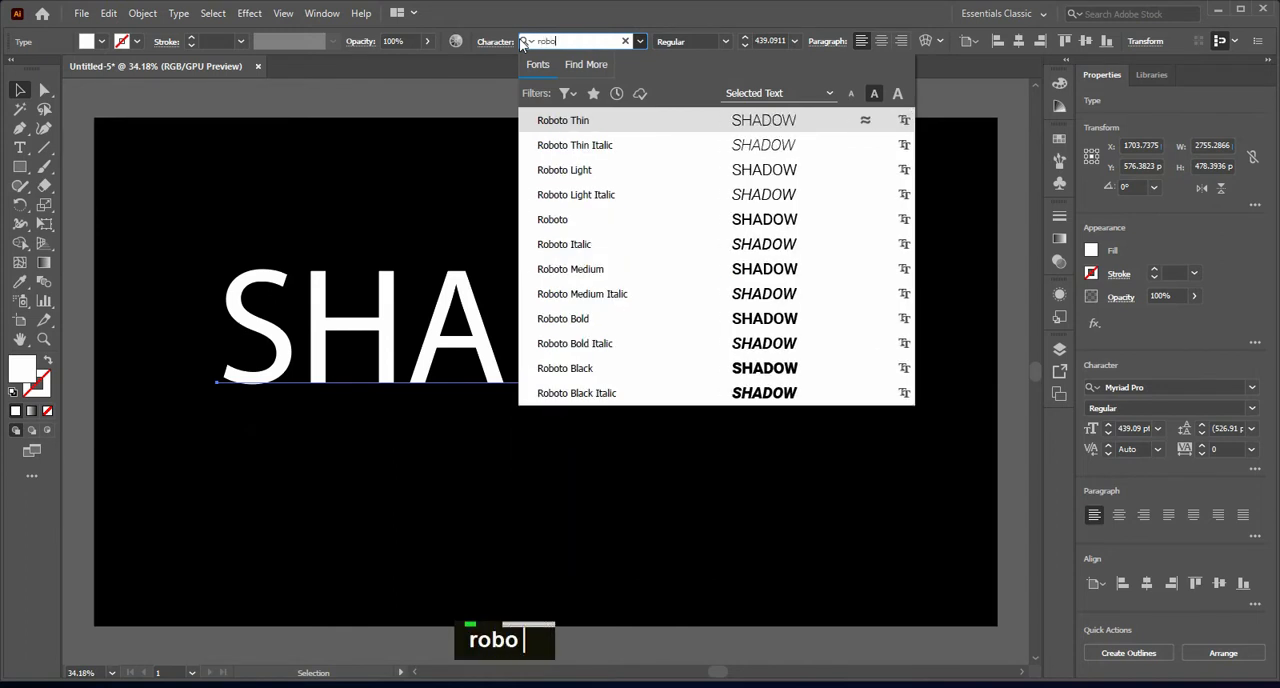
{"action": "left_click", "coordinate": [757, 372]}
{"action": "left_click_drag", "start_coordinate": [737, 366], "coordinate": [710, 368]}
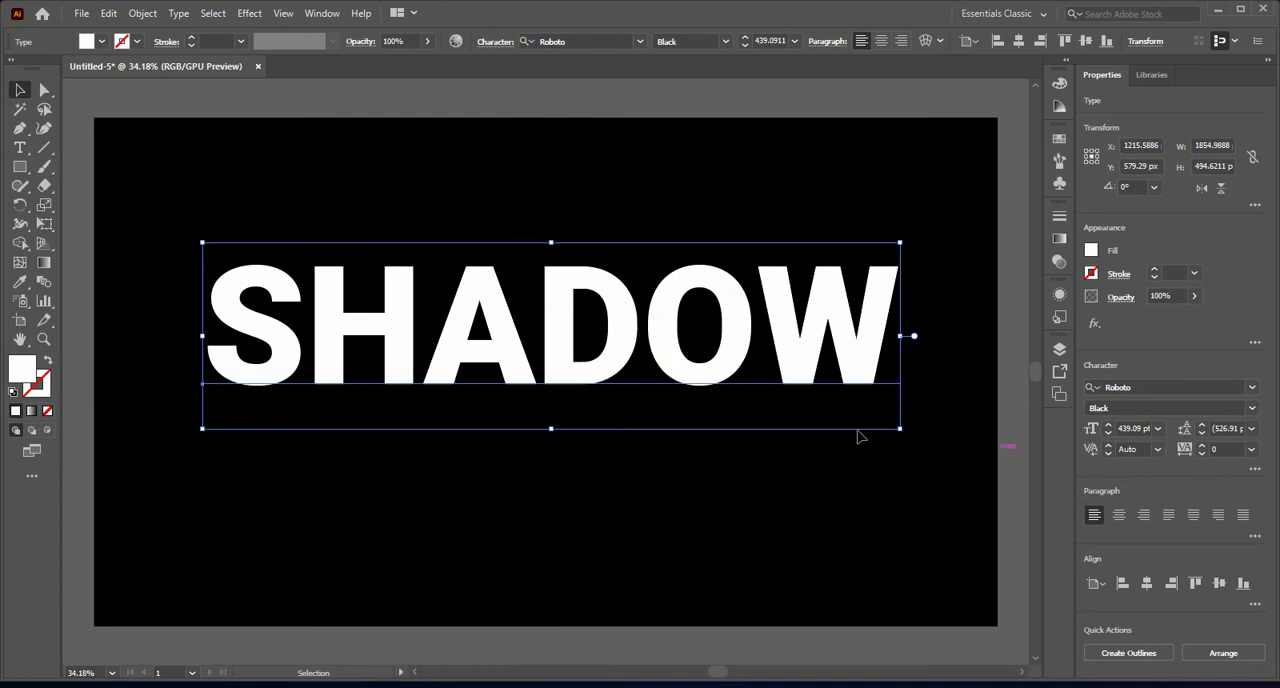
Step: Set the word's character tracking to -115 and move the tightened text slightly toward the artboard's horizontal centre
{"action": "left_click", "coordinate": [1189, 452]}
{"action": "type", "text": "-"}
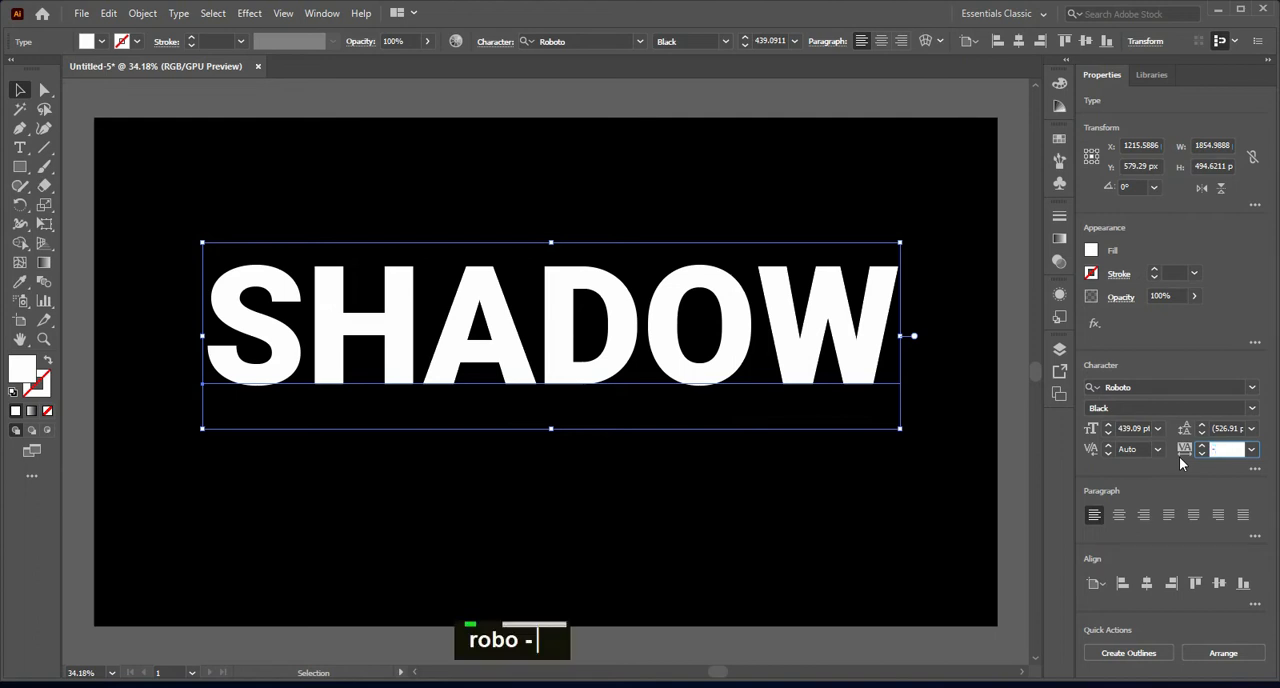
{"action": "type", "text": "115"}
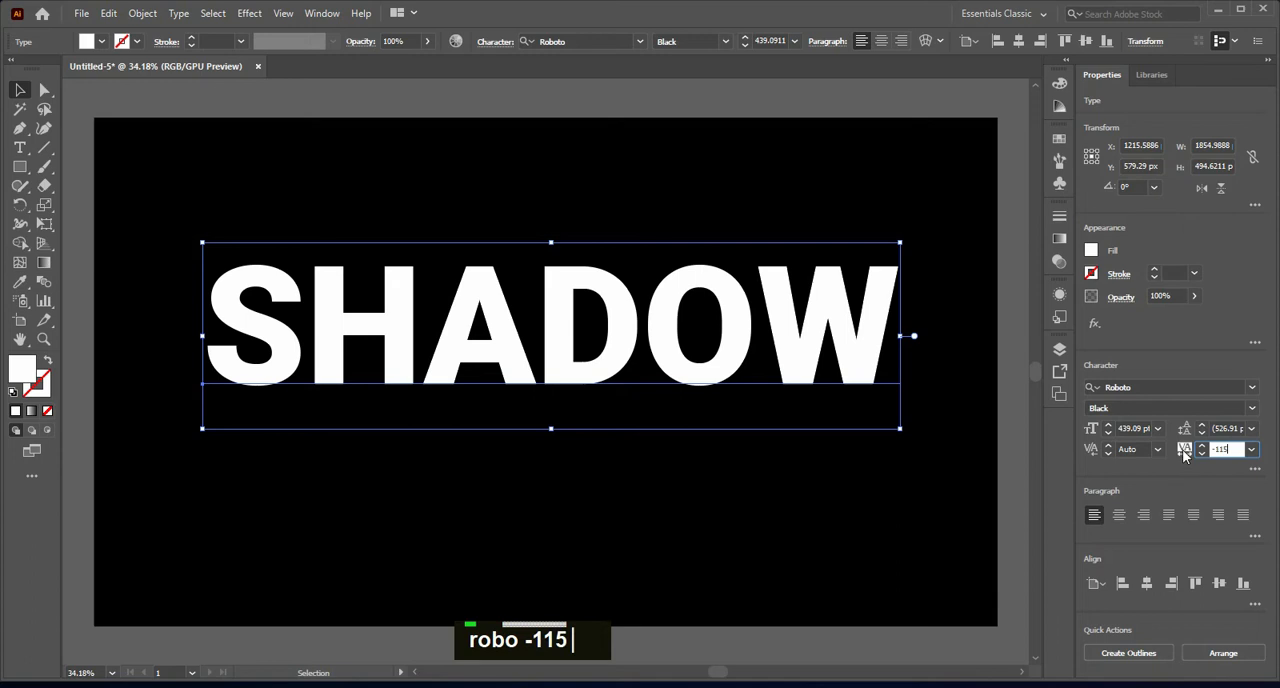
{"action": "left_click", "coordinate": [893, 480]}
{"action": "left_click", "coordinate": [609, 324]}
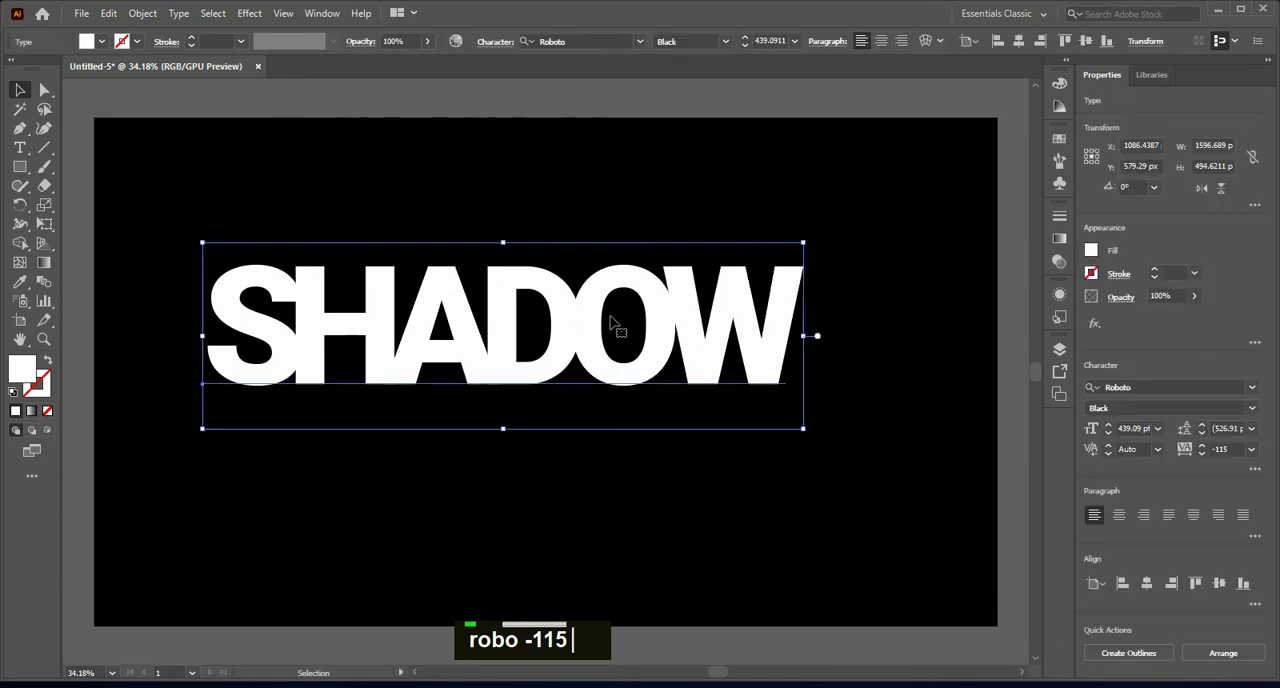
{"action": "left_click_drag", "start_coordinate": [612, 310], "coordinate": [623, 294]}
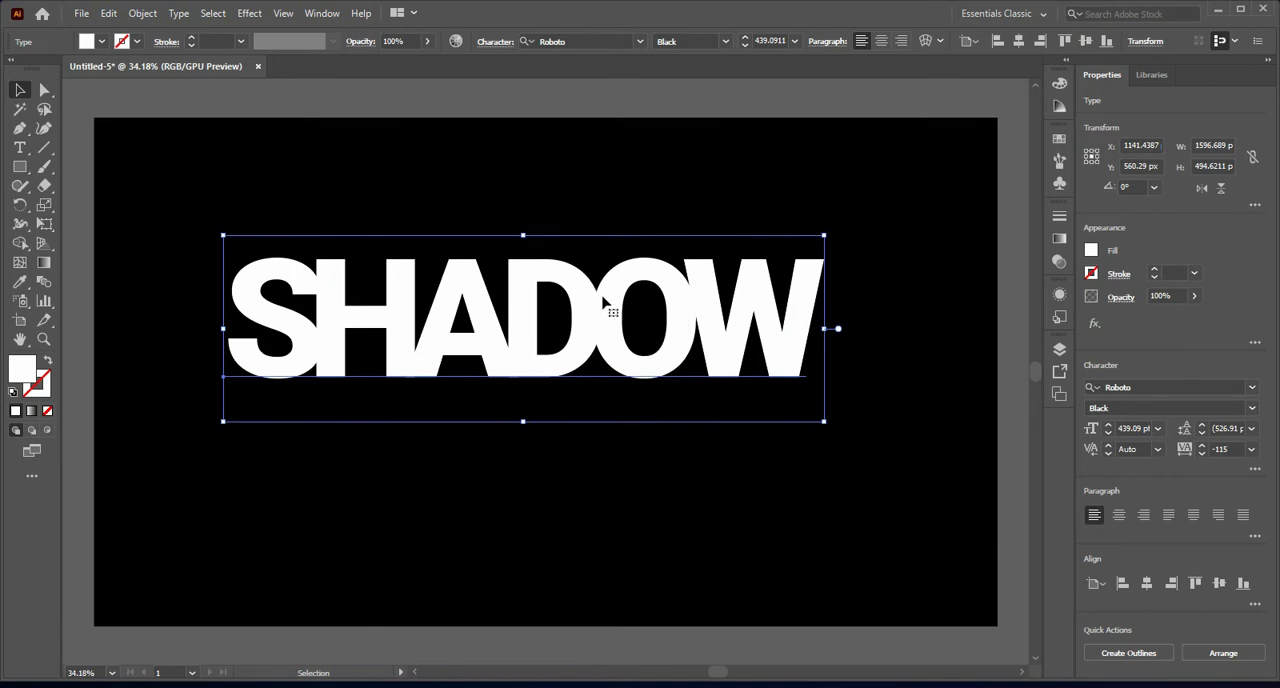
Step: Convert the text to outlines and swap its fill and stroke so the letters have only a white stroke
{"action": "right_click", "coordinate": [603, 298]}
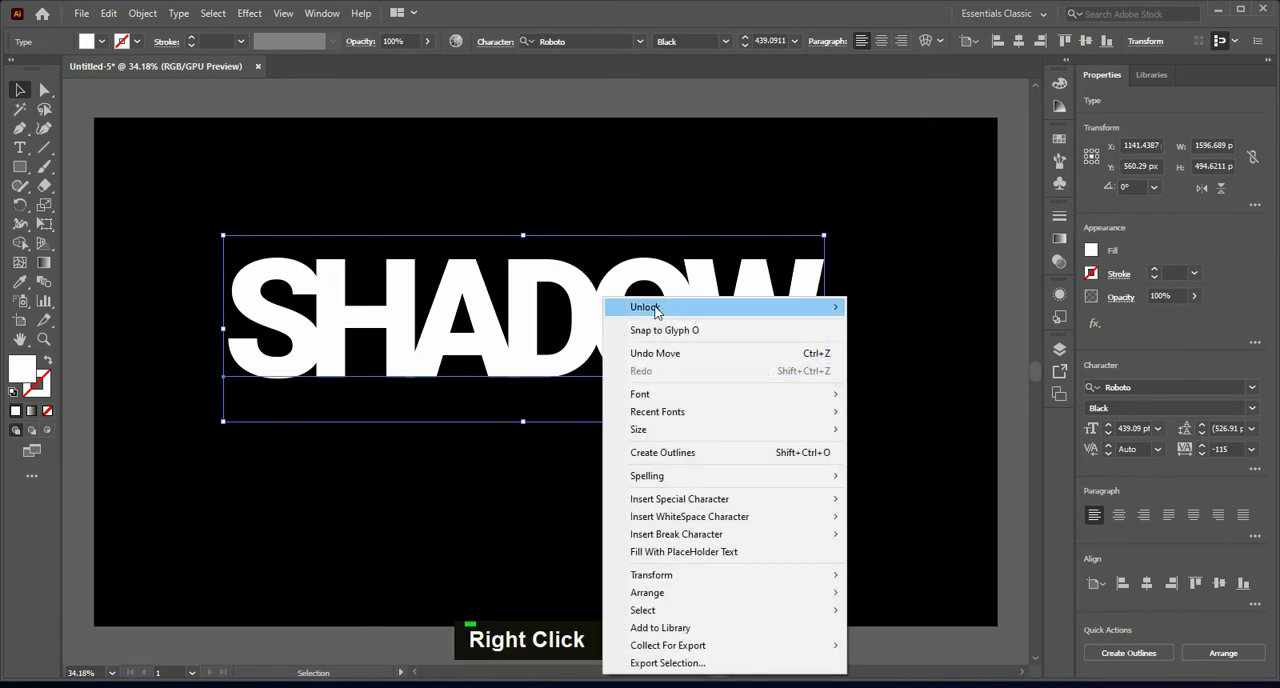
{"action": "left_click", "coordinate": [668, 455]}
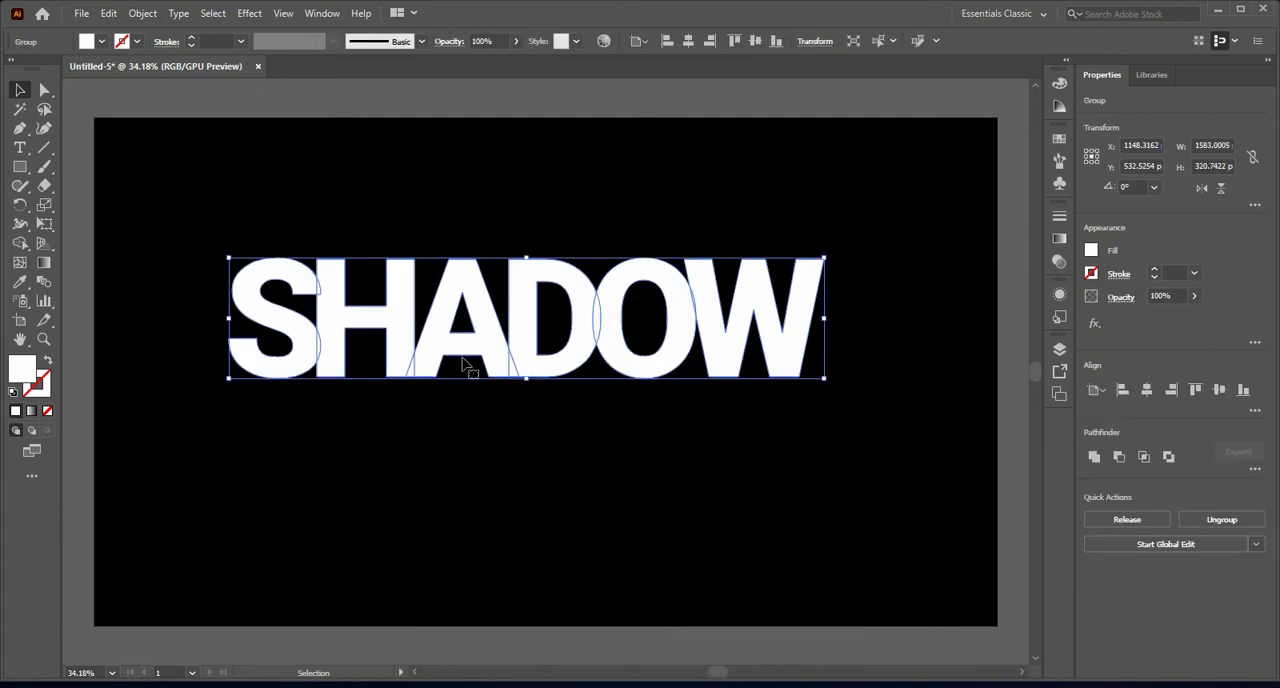
{"action": "left_click", "coordinate": [47, 362]}
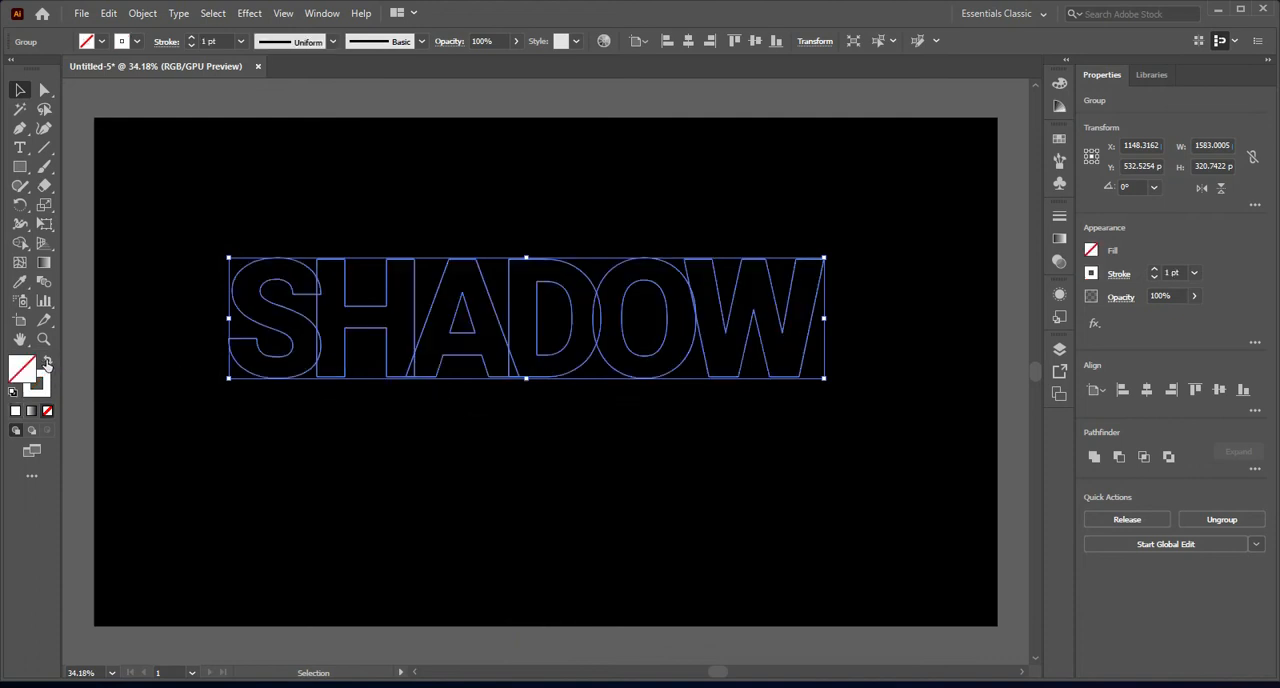
Step: Set the outlined word's stroke weight to 3 pt and shift the word slightly closer to the artboard's middle
{"action": "double_click", "coordinate": [191, 38]}
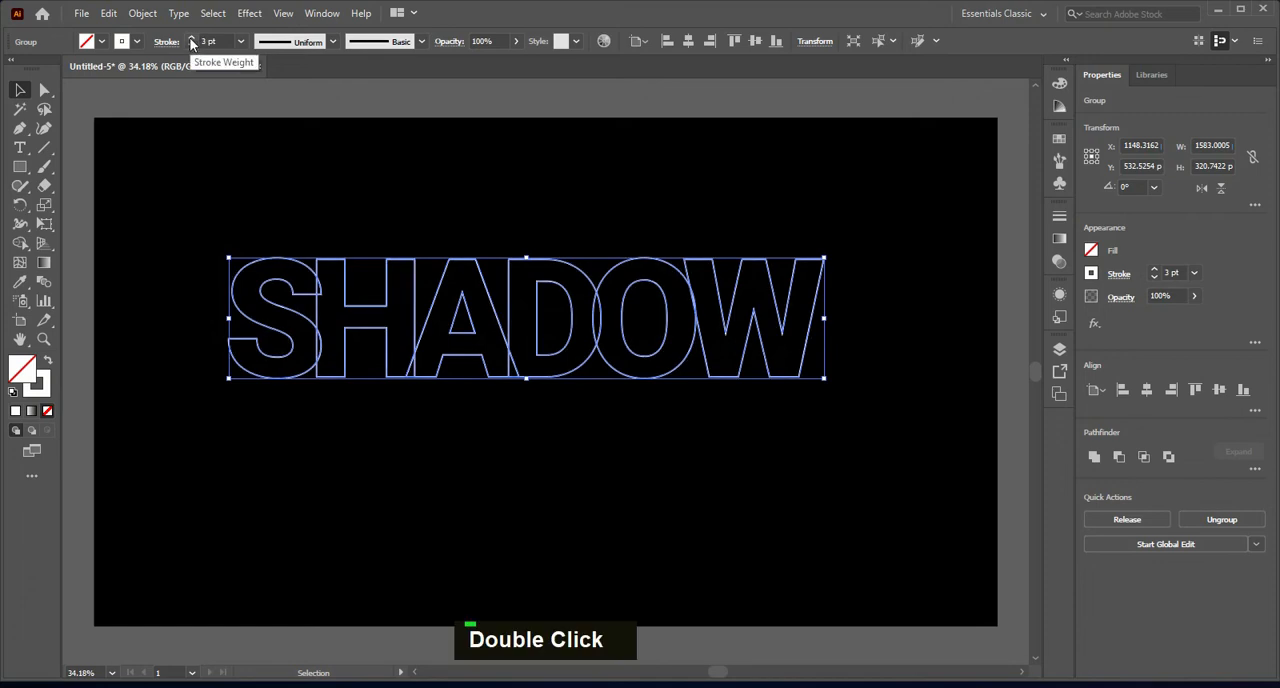
{"action": "left_click", "coordinate": [191, 39]}
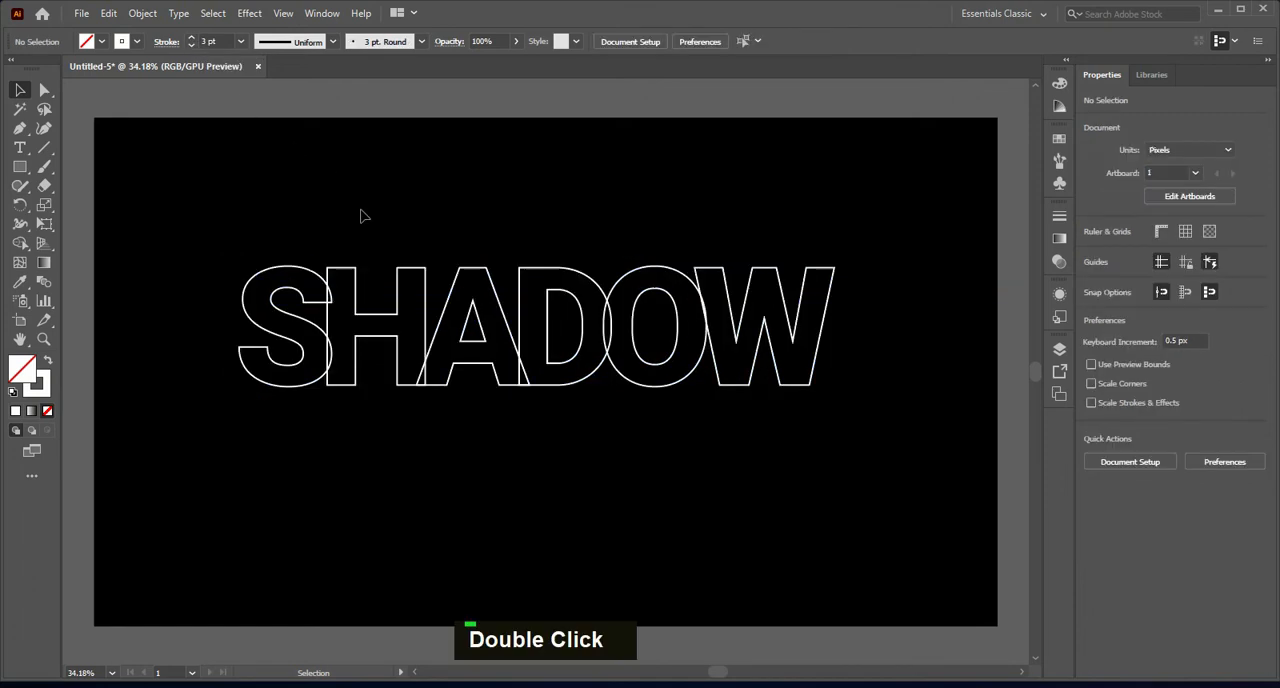
{"action": "mouse_move", "coordinate": [366, 212]}
{"action": "left_mouse_down"}
{"action": "mouse_move", "coordinate": [686, 385]}
{"action": "mouse_move", "coordinate": [848, 426]}
{"action": "left_mouse_up"}
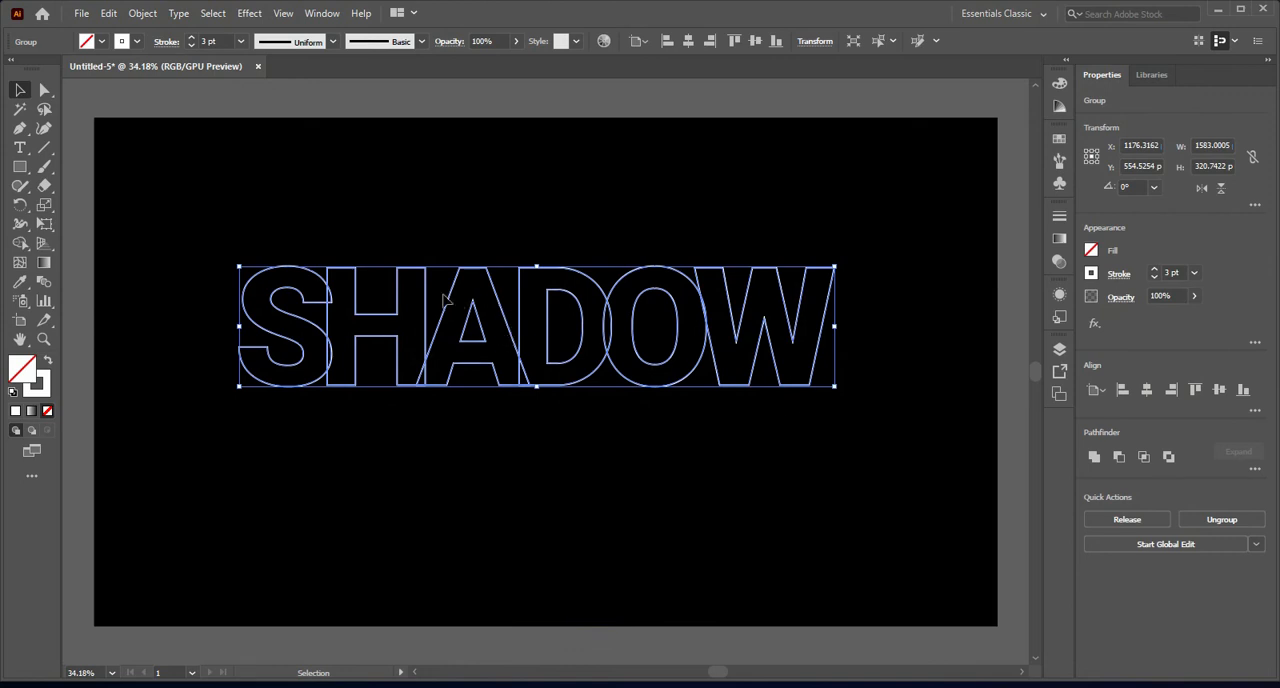
Step: Apply the white-to-black linear gradient swatch to the word's stroke
{"action": "left_click", "coordinate": [138, 42]}
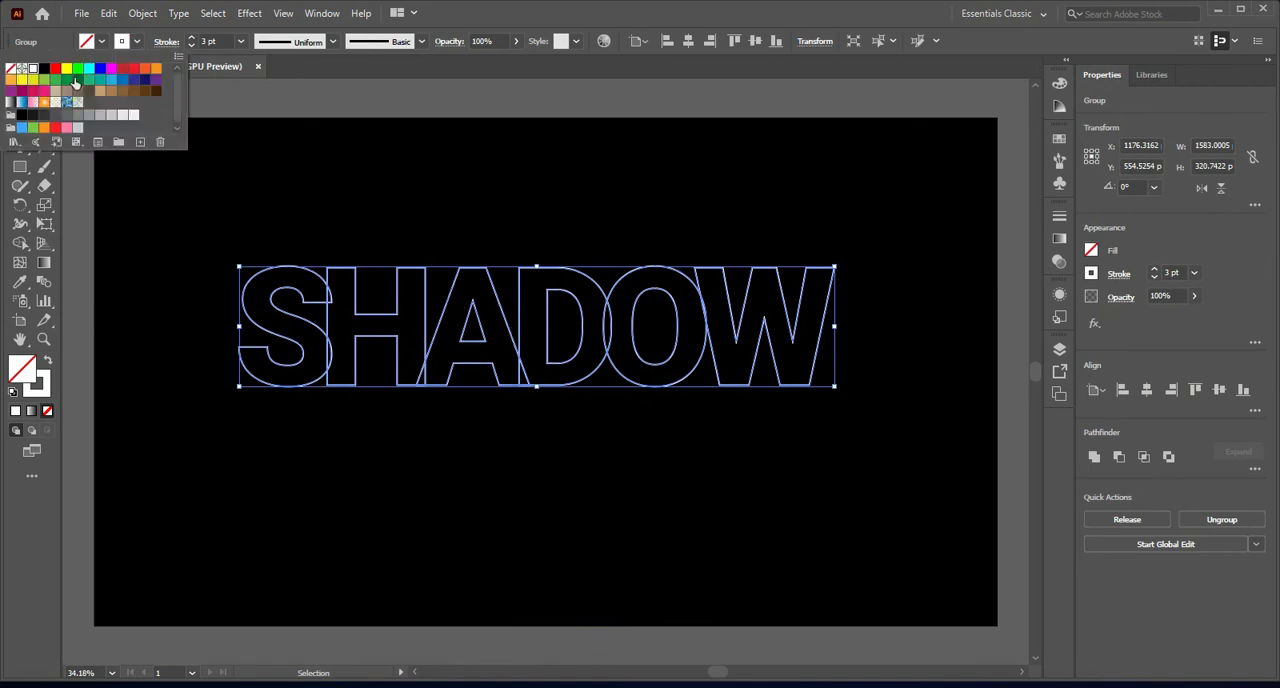
{"action": "left_click", "coordinate": [10, 104]}
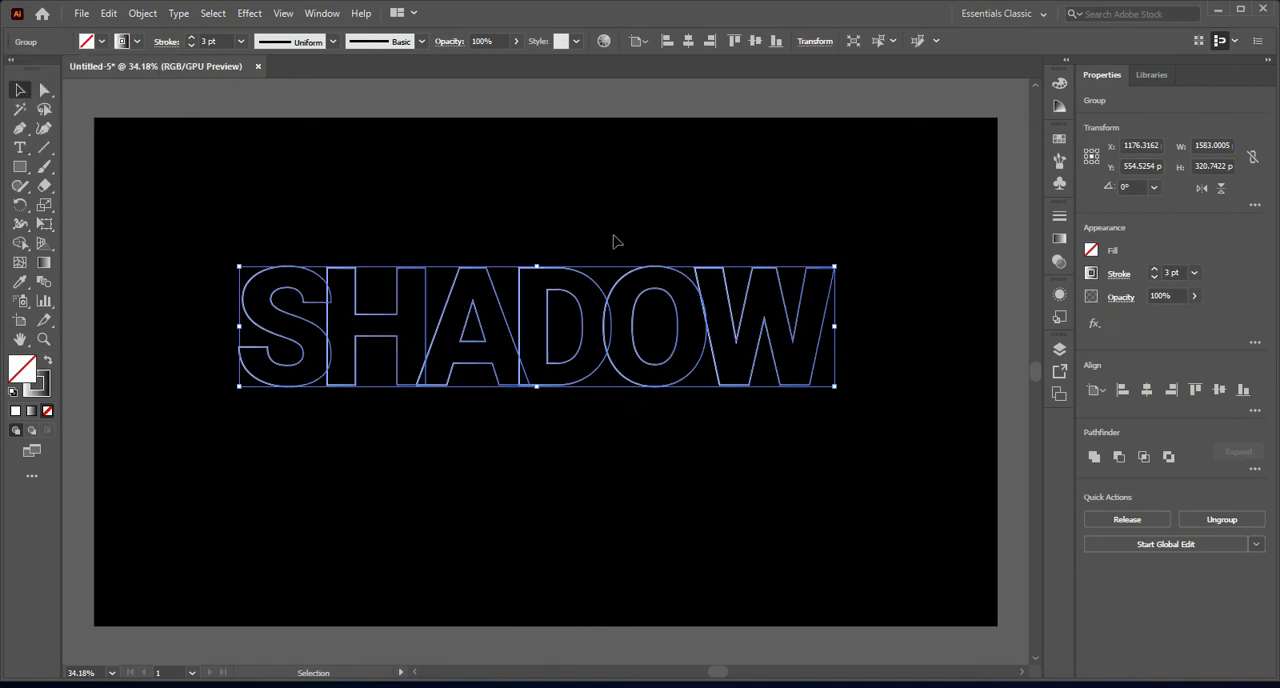
{"action": "left_click", "coordinate": [44, 389]}
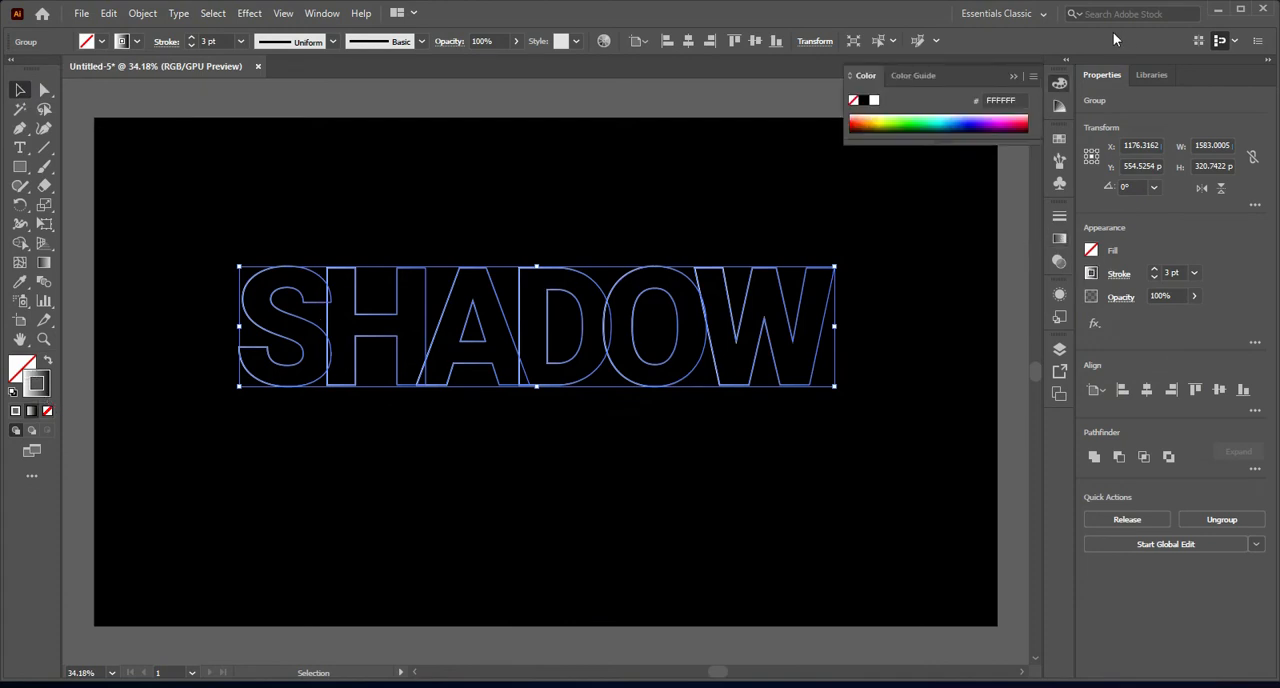
{"action": "left_click", "coordinate": [1012, 77]}
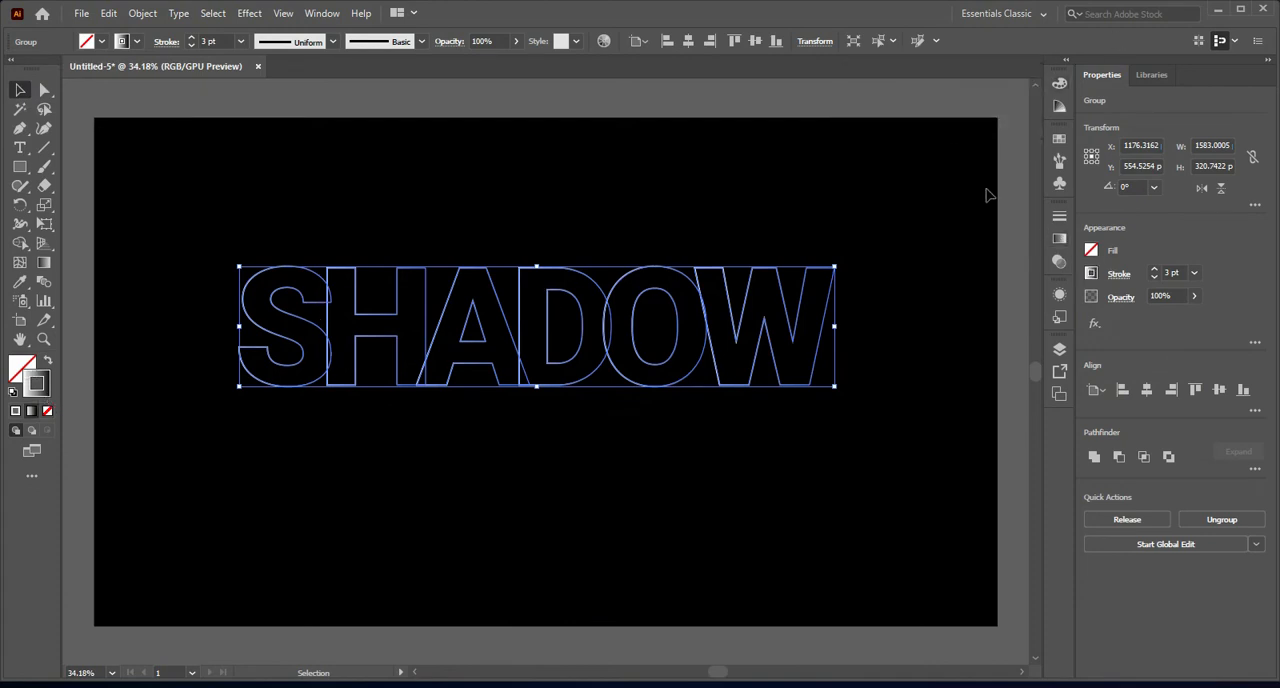
{"action": "left_click", "coordinate": [1059, 242]}
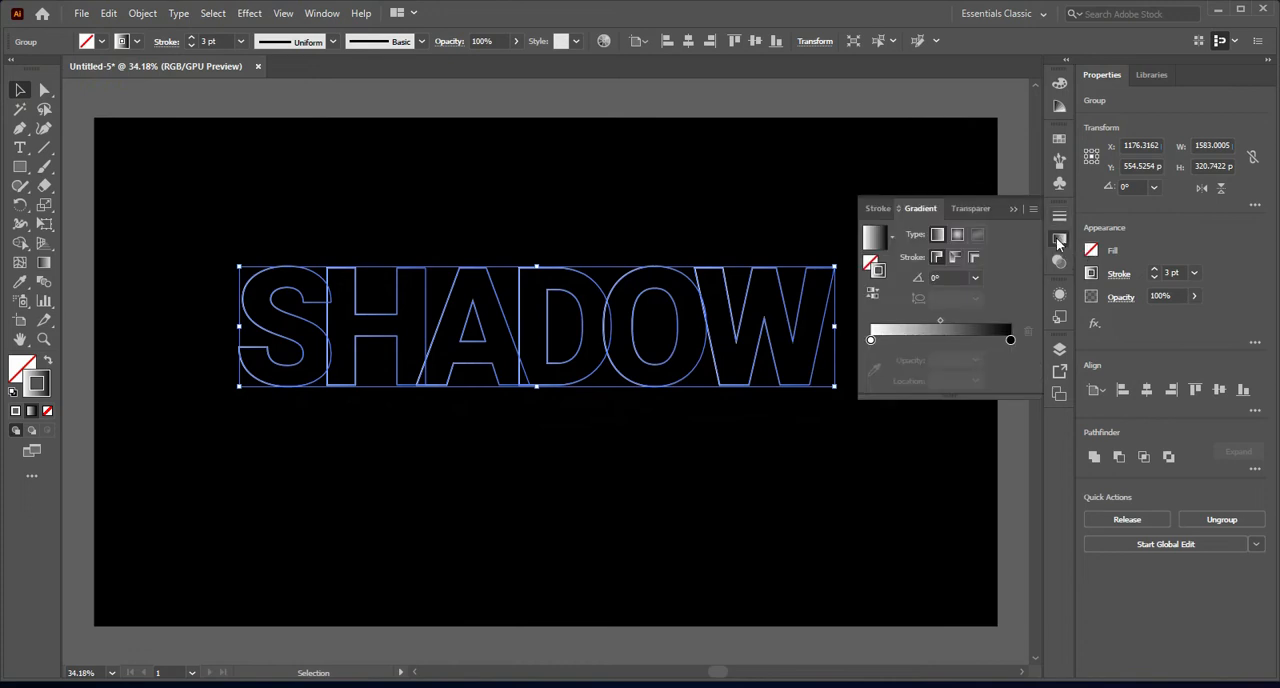
{"action": "left_click", "coordinate": [1013, 209]}
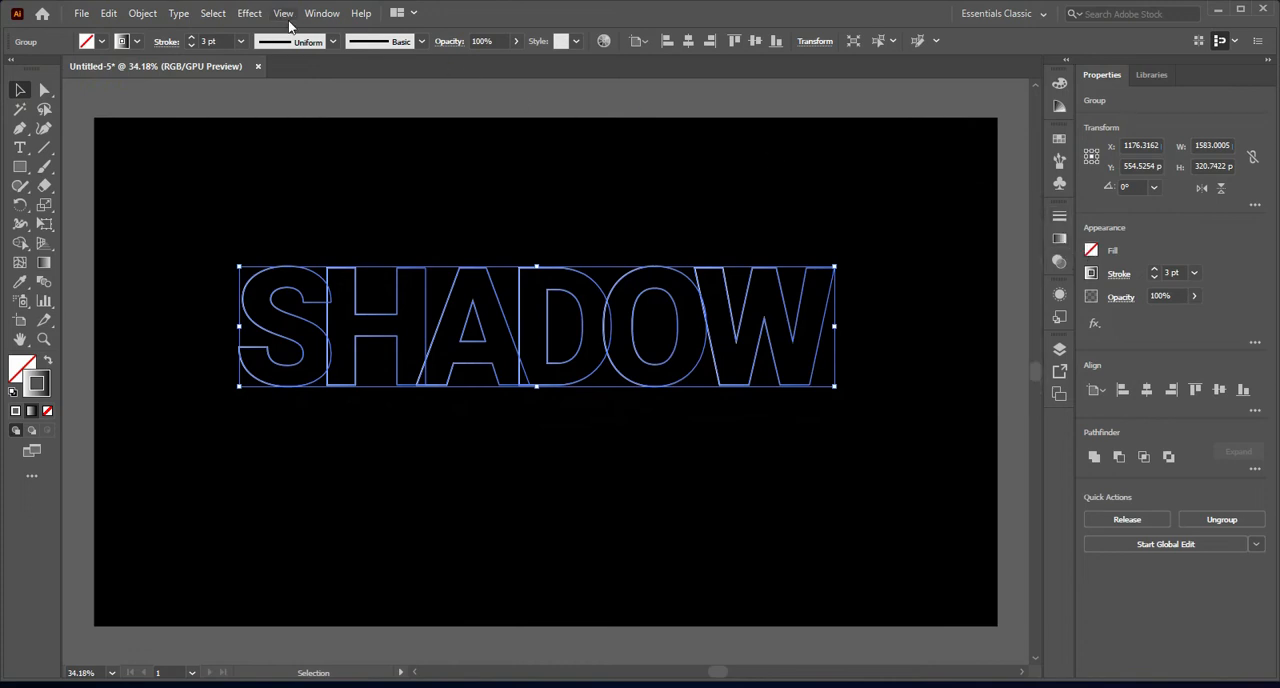
Step: Add a blue colour stop at about 49.4% of the word's white-to-black stroke gradient
{"action": "left_click", "coordinate": [326, 16]}
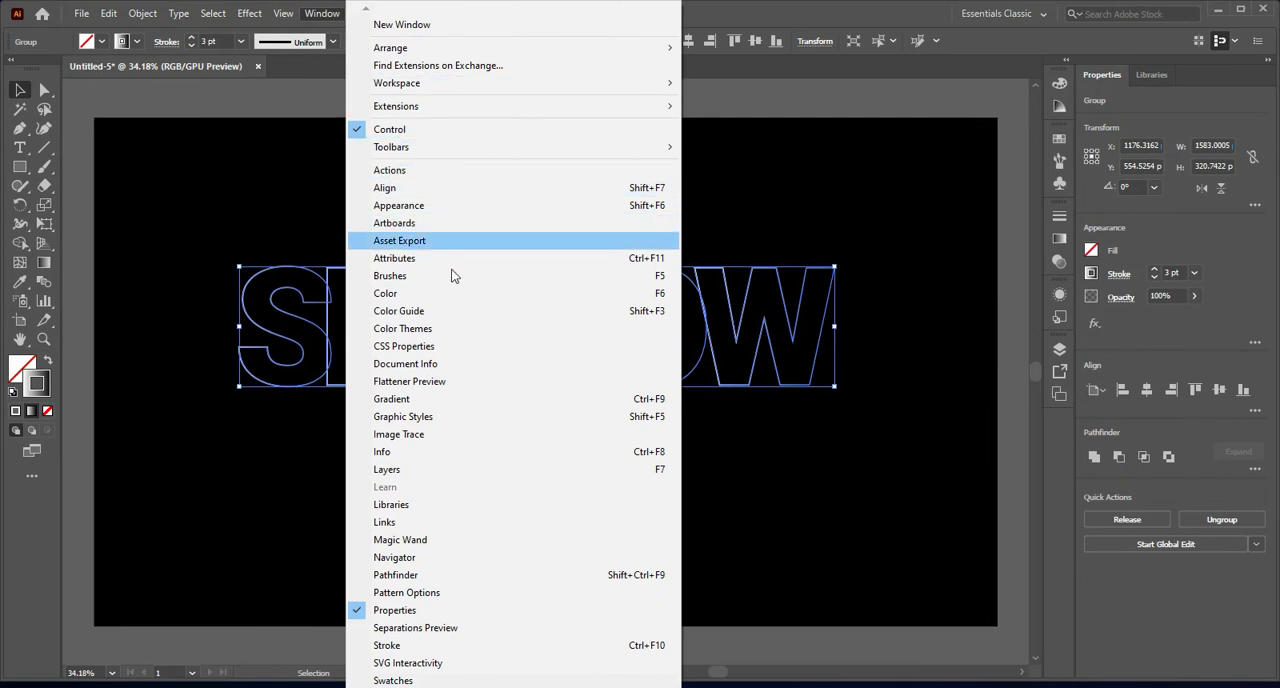
{"action": "left_click", "coordinate": [391, 399]}
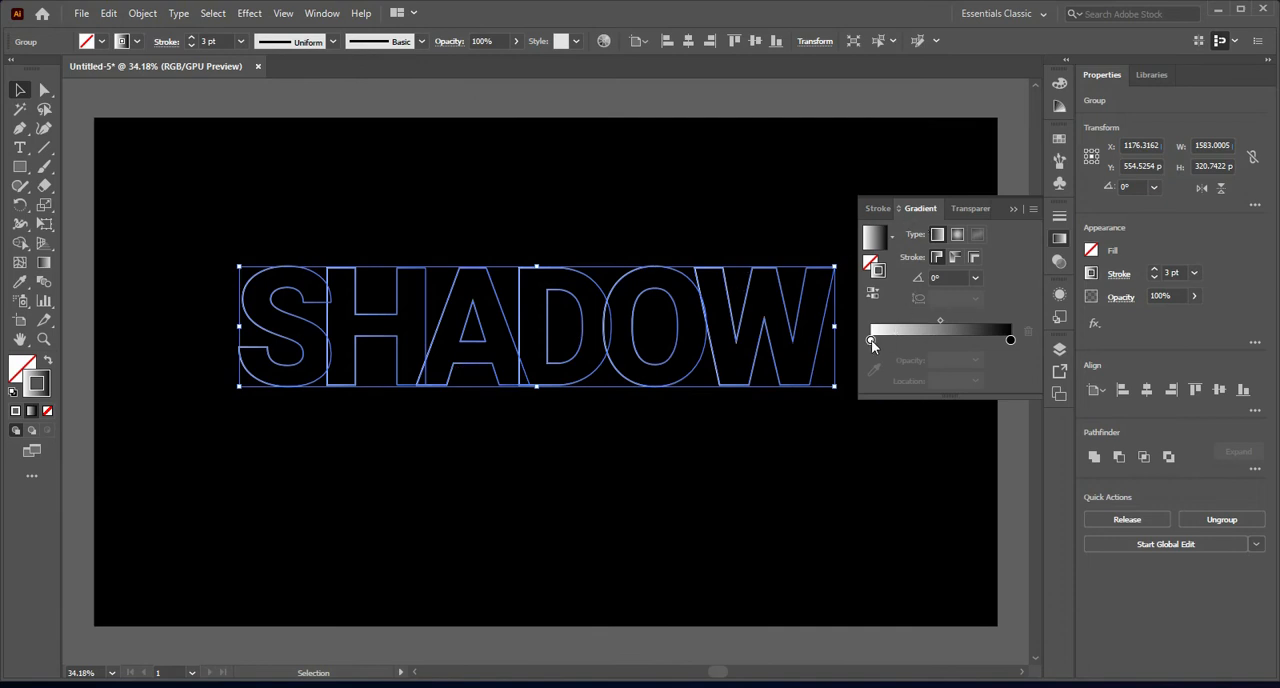
{"action": "left_click", "coordinate": [940, 341]}
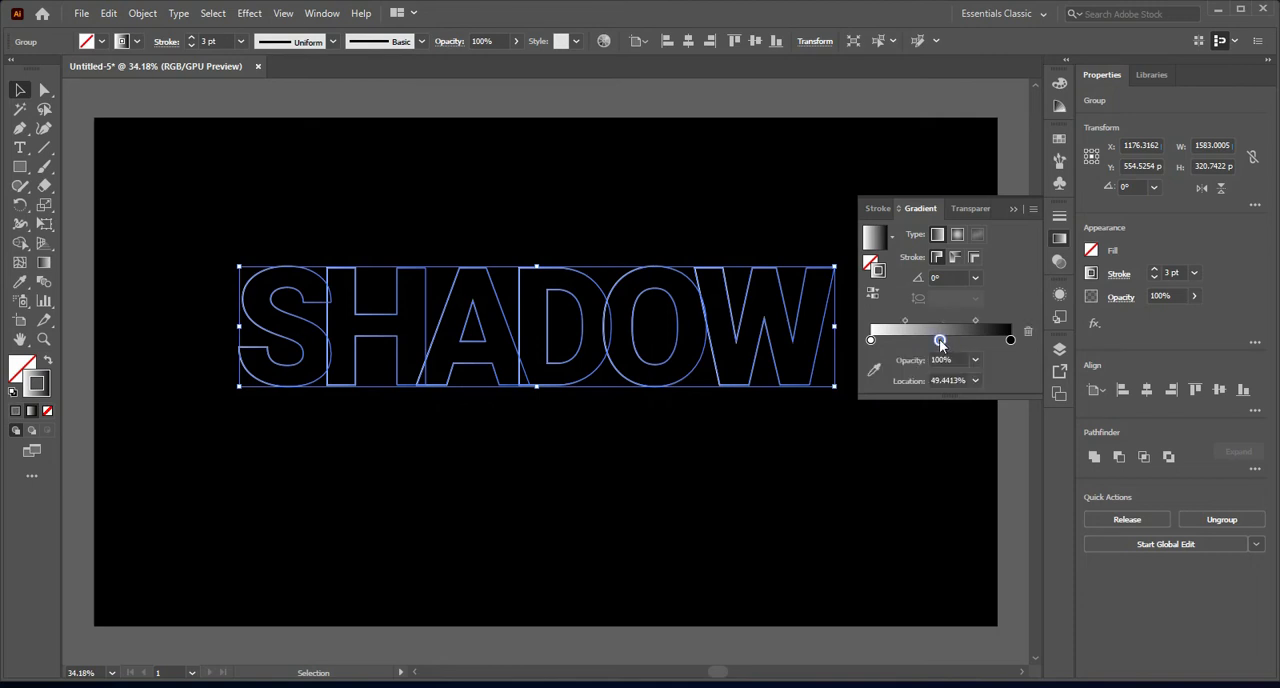
{"action": "double_click", "coordinate": [940, 341]}
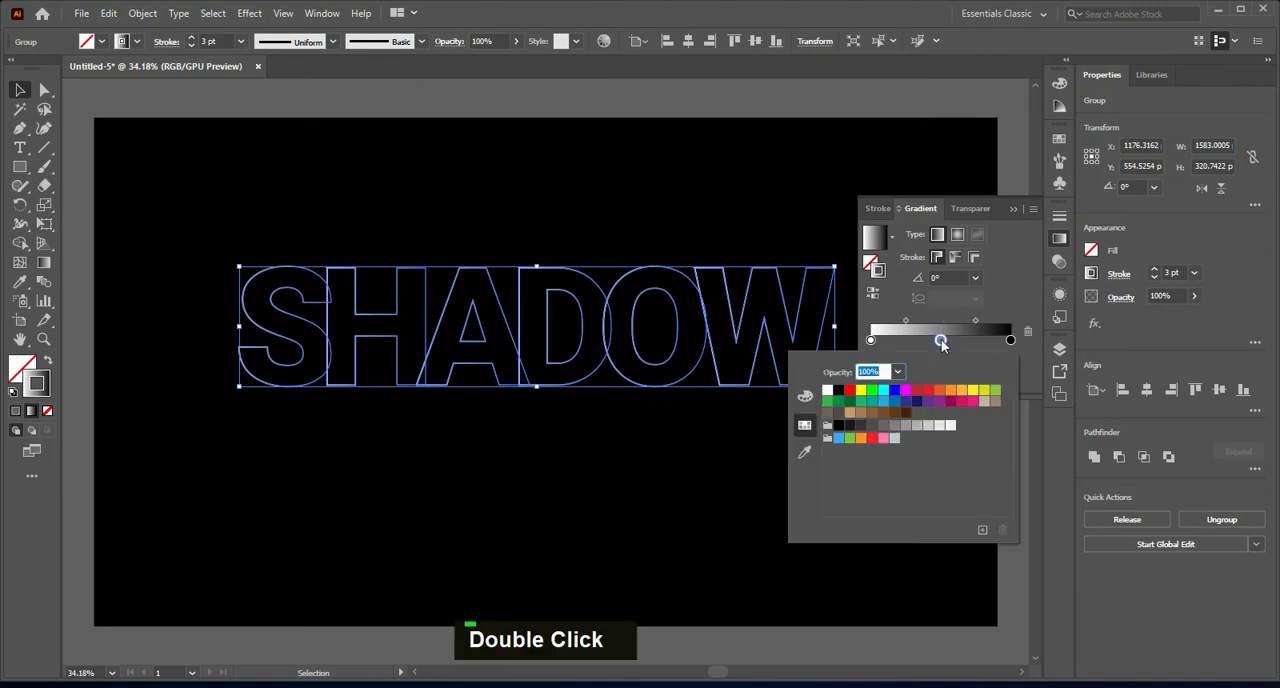
{"action": "double_click", "coordinate": [940, 341]}
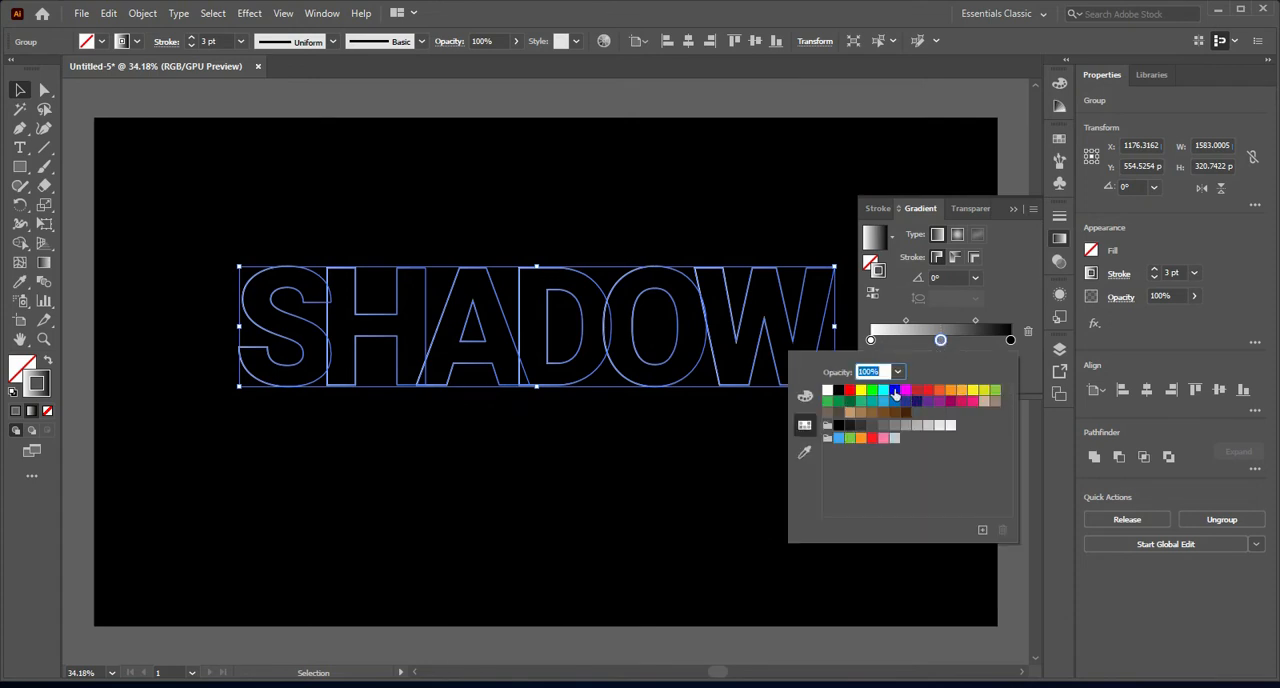
{"action": "left_click", "coordinate": [895, 390]}
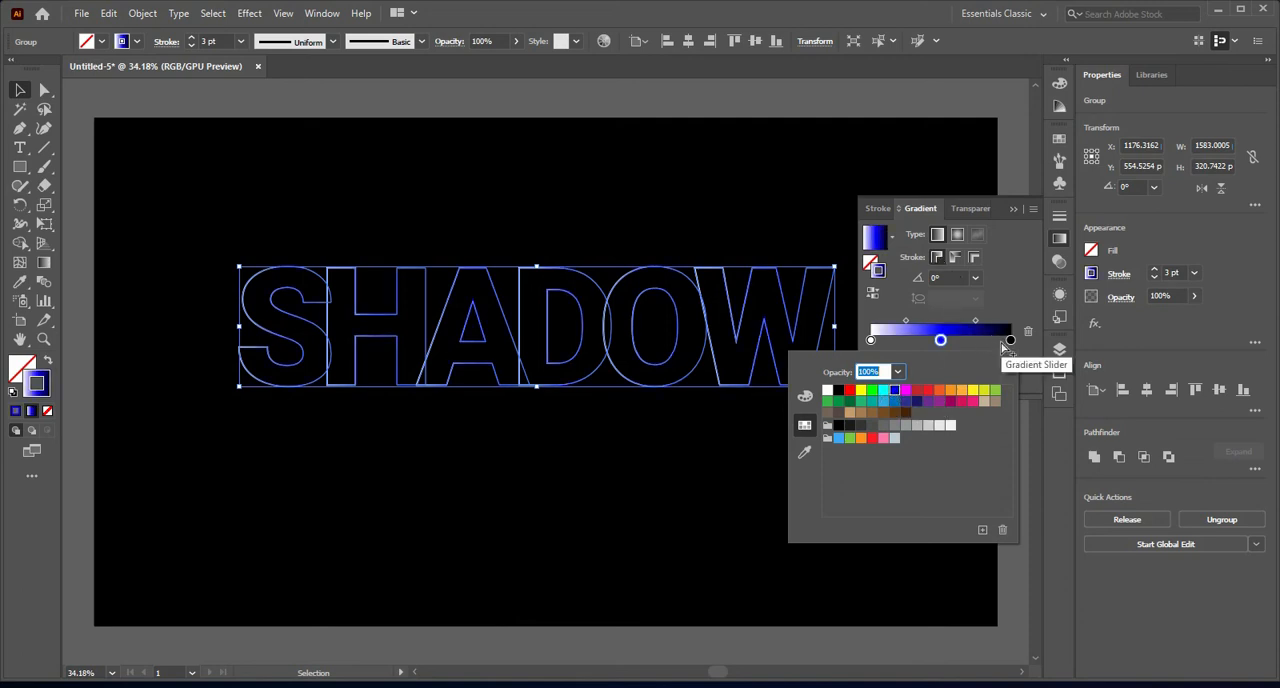
{"action": "double_click", "coordinate": [1012, 209]}
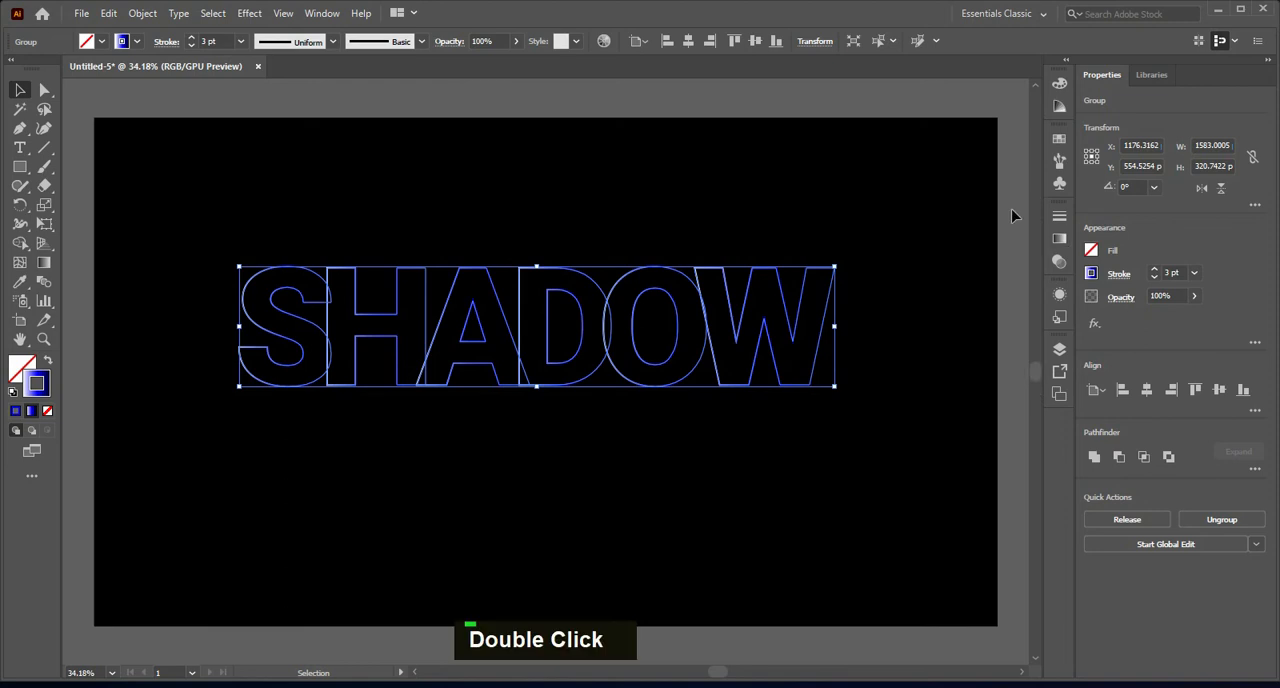
Step: Increase the word's stroke weight to 5 pt and centre it horizontally in the upper half of the artboard
{"action": "double_click", "coordinate": [193, 38]}
{"action": "double_click", "coordinate": [434, 206]}
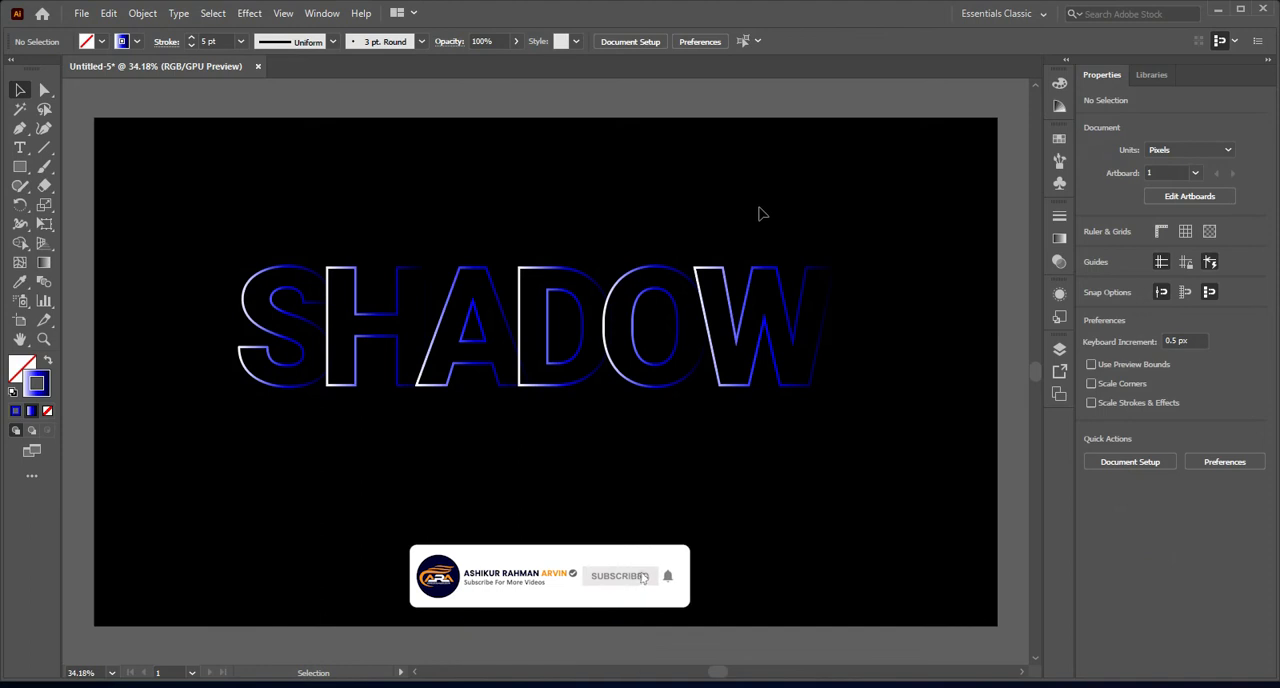
{"action": "left_click_drag", "start_coordinate": [556, 269], "coordinate": [549, 250]}
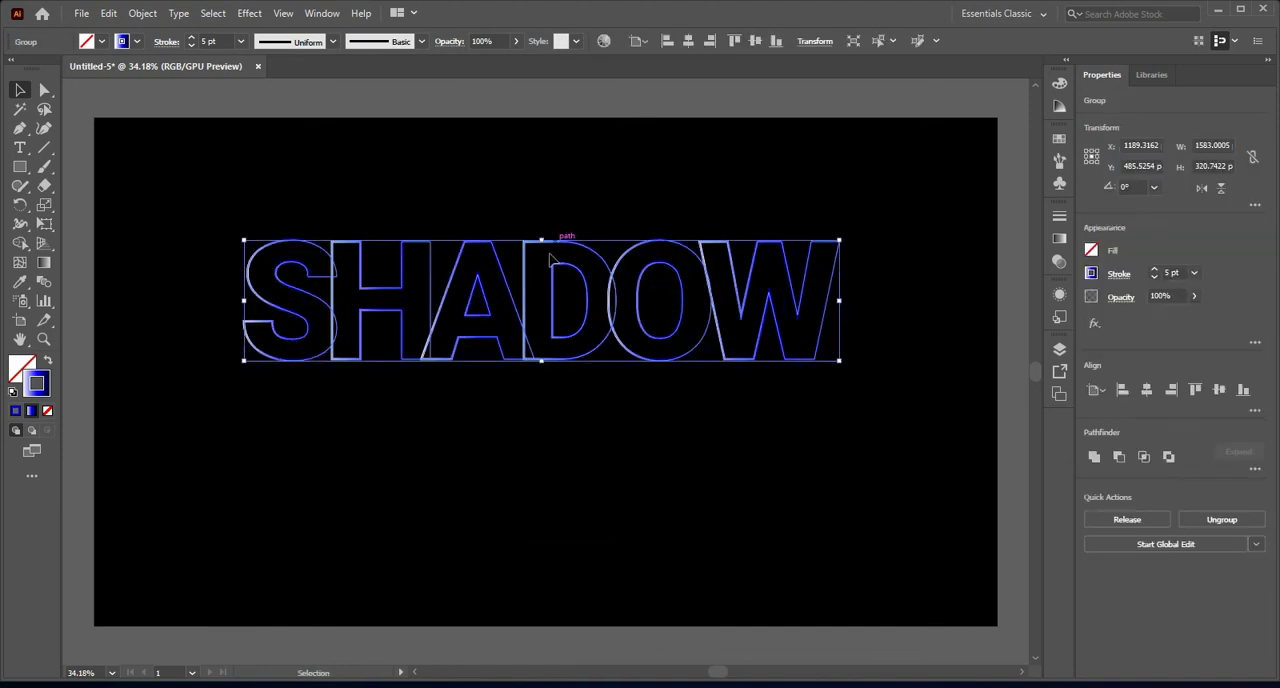
{"action": "left_click", "coordinate": [686, 42]}
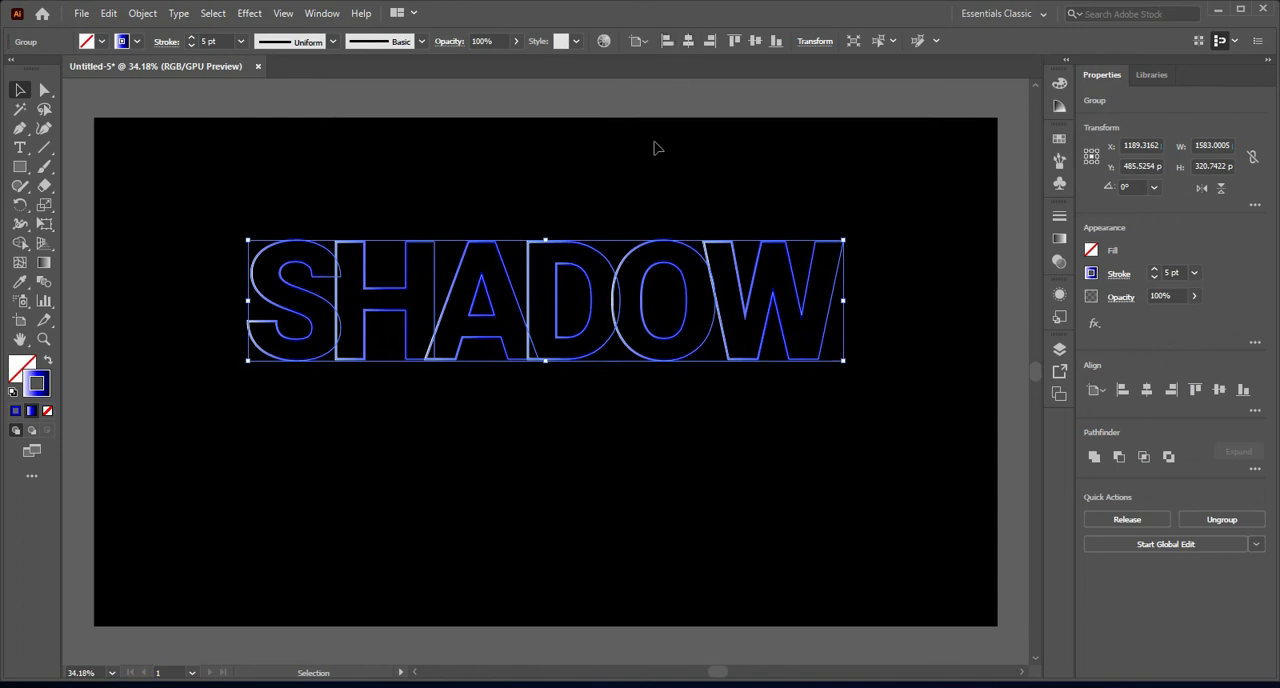
Step: Reflect a copy of the word across the horizontal axis and place it directly below the original, touching its baseline
{"action": "right_click", "coordinate": [556, 254]}
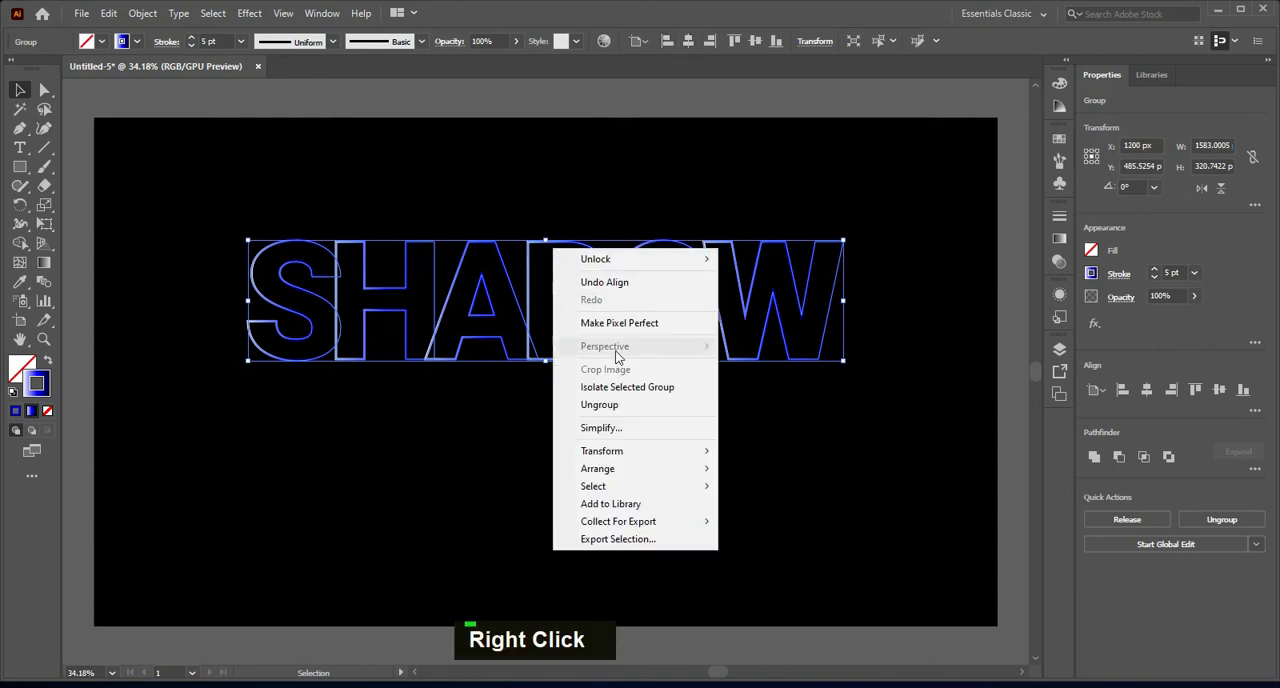
{"action": "mouse_move", "coordinate": [672, 472]}
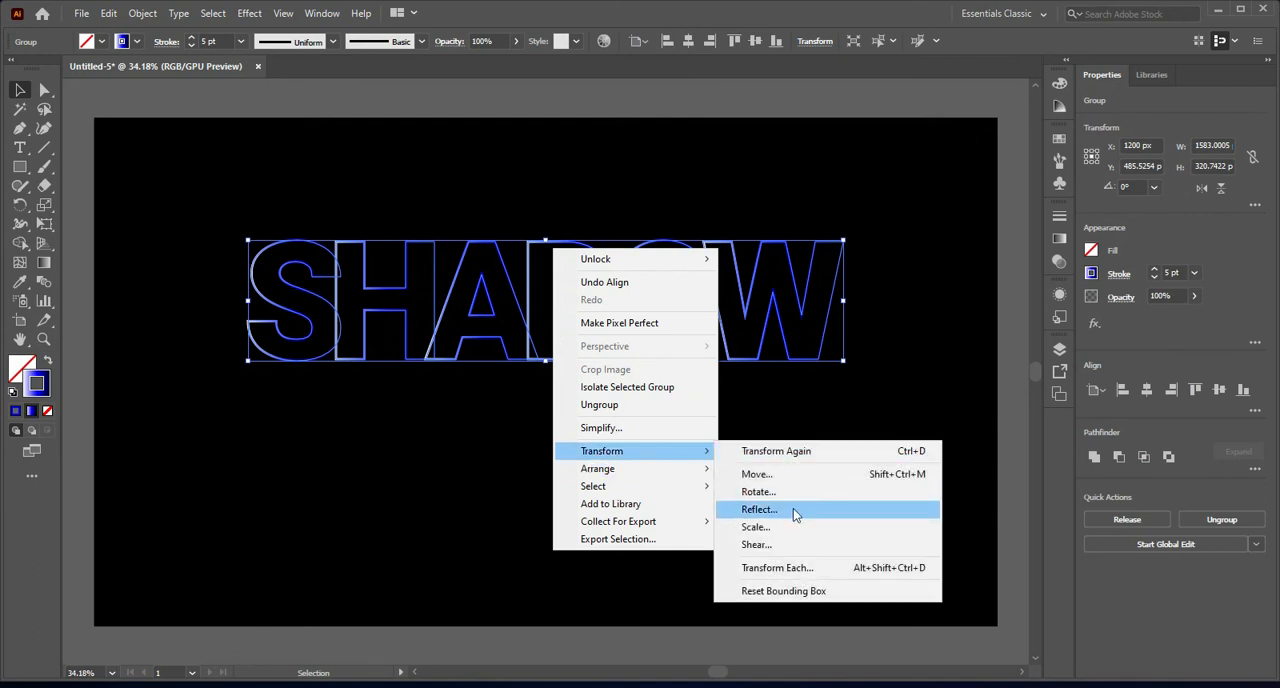
{"action": "left_click", "coordinate": [772, 511]}
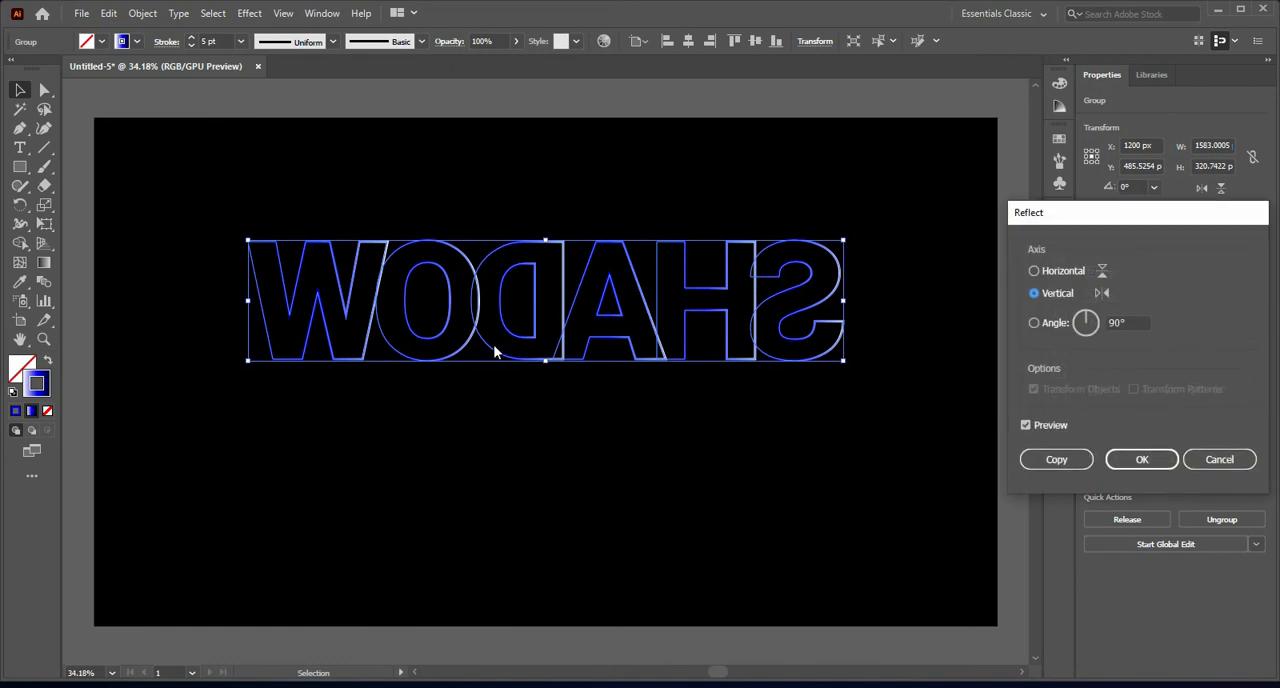
{"action": "left_click", "coordinate": [1033, 271]}
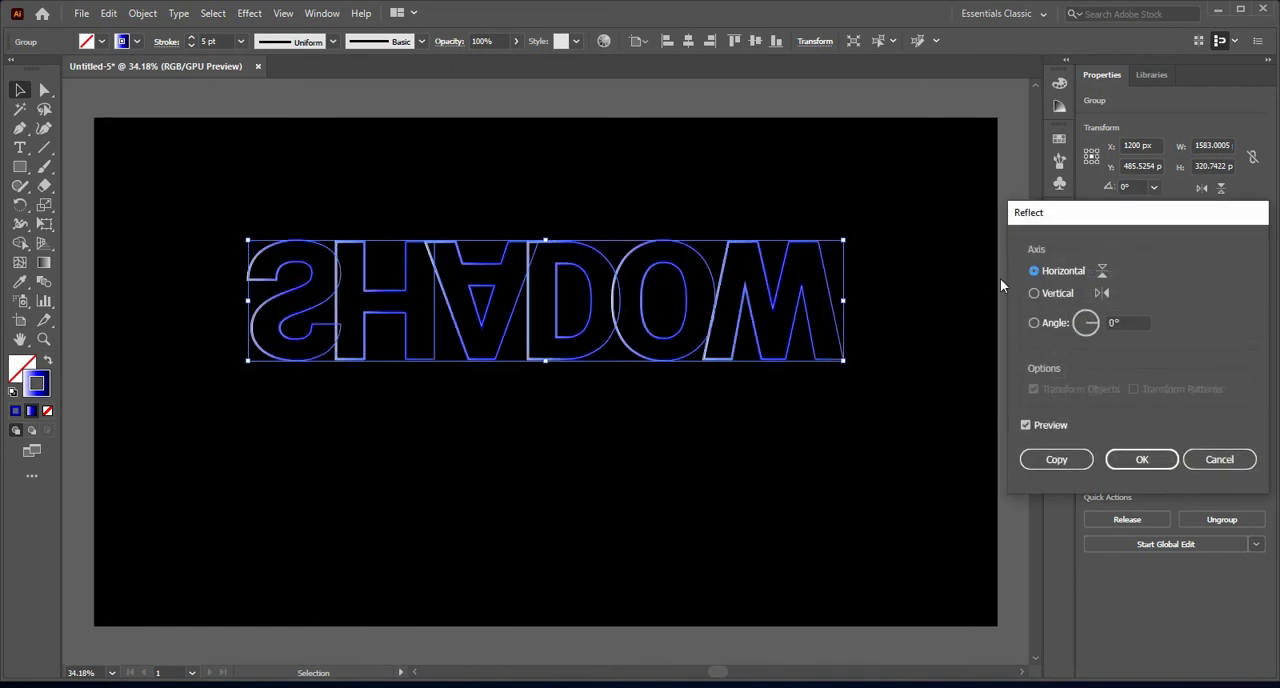
{"action": "left_click", "coordinate": [1060, 461]}
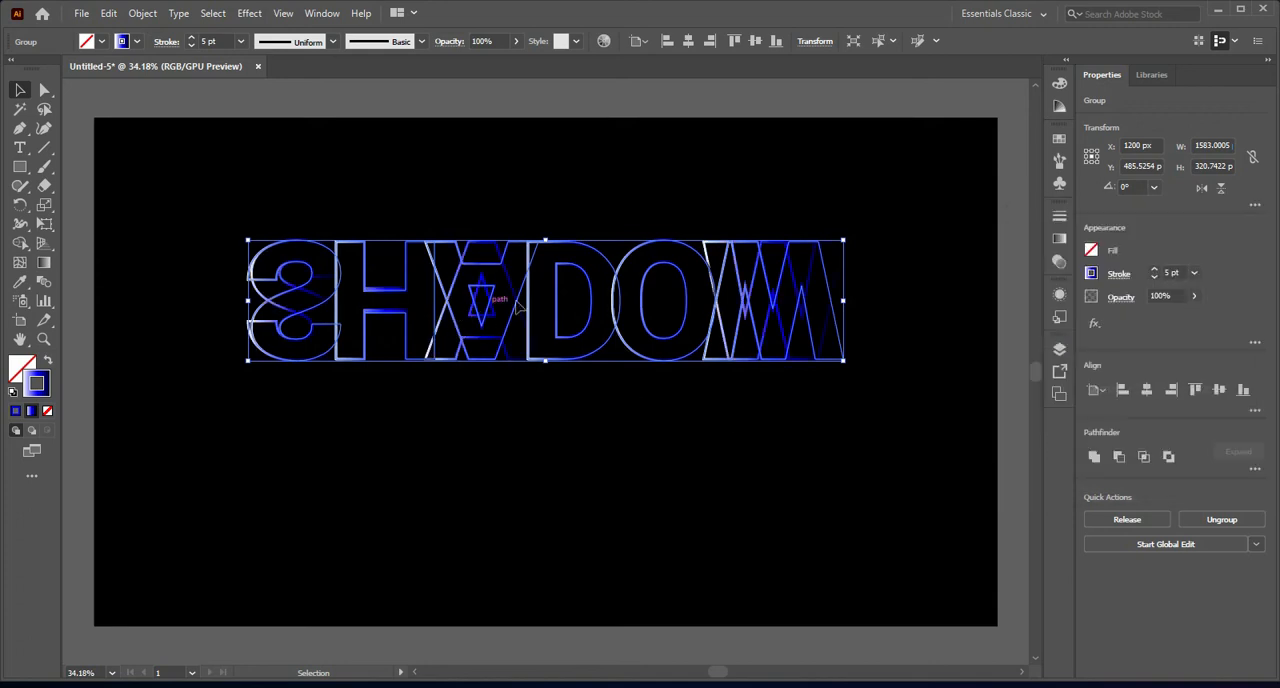
{"action": "left_click_drag", "start_coordinate": [560, 287], "coordinate": [558, 406]}
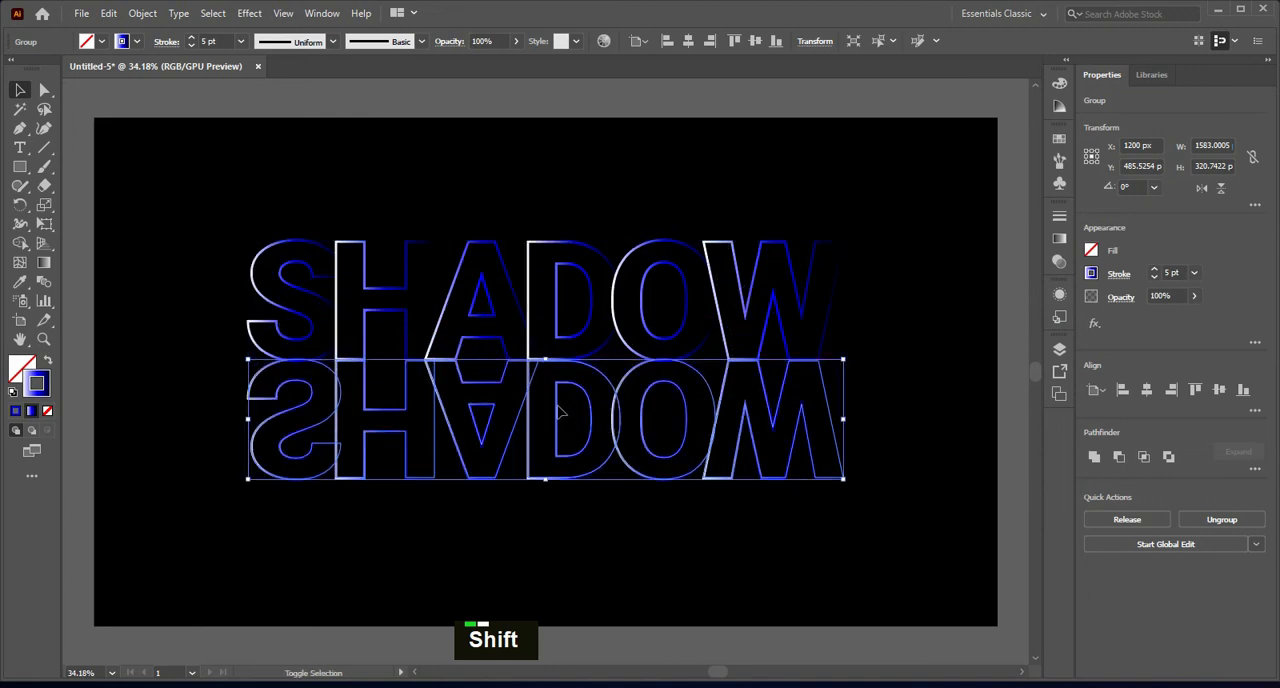
{"action": "left_click", "coordinate": [899, 349]}
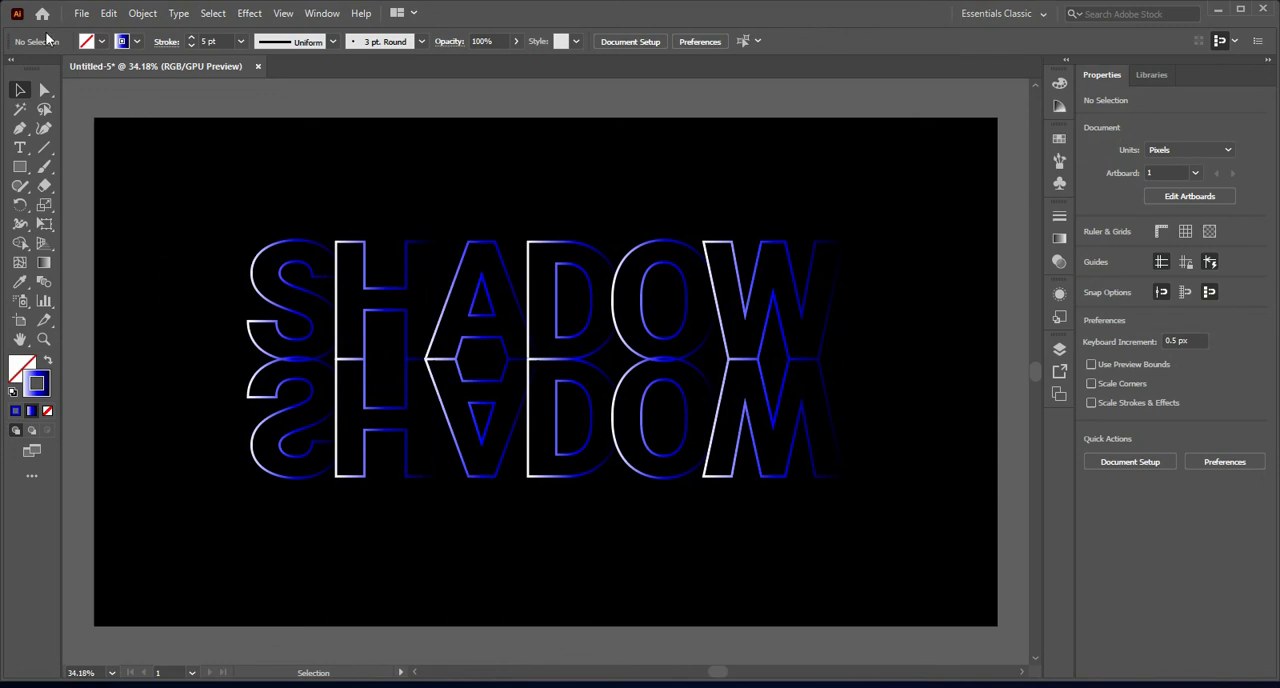
Step: Draw a rectangle about 1785 px wide and 334 px high covering the mirrored word, starting at the original word's baseline
{"action": "right_click", "coordinate": [20, 166]}
{"action": "left_click", "coordinate": [108, 165]}
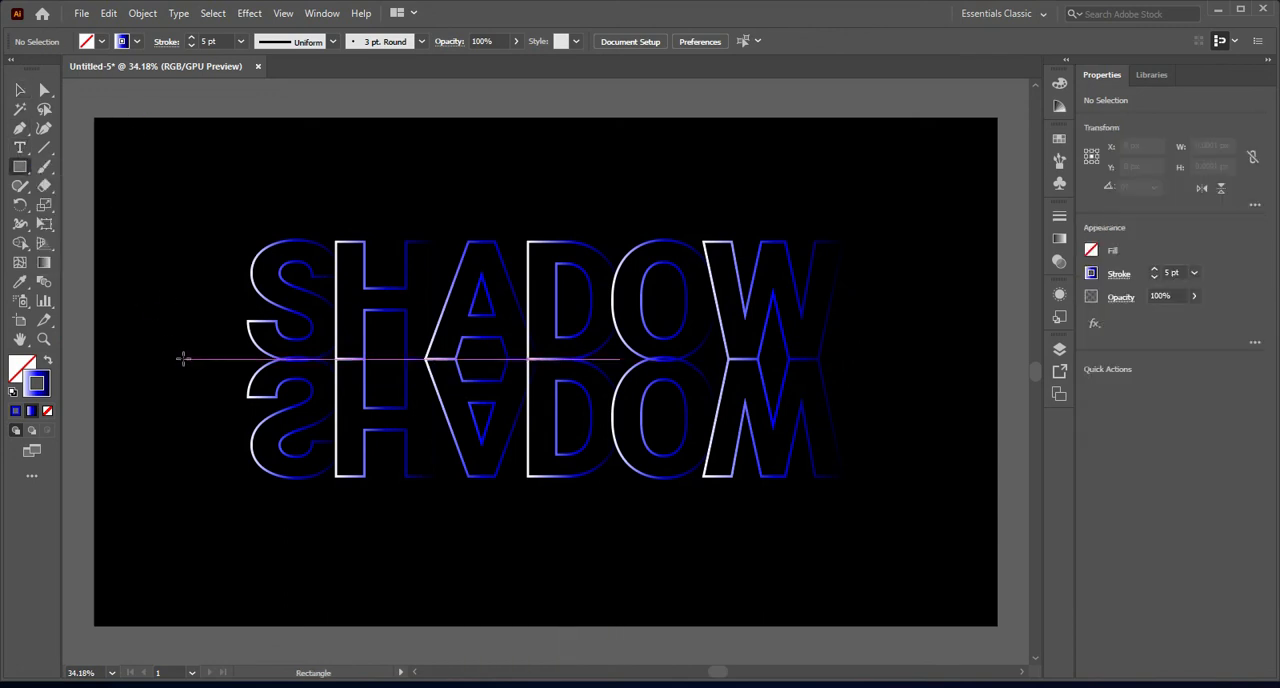
{"action": "left_click_drag", "start_coordinate": [183, 358], "coordinate": [855, 485]}
{"action": "left_click", "coordinate": [19, 89]}
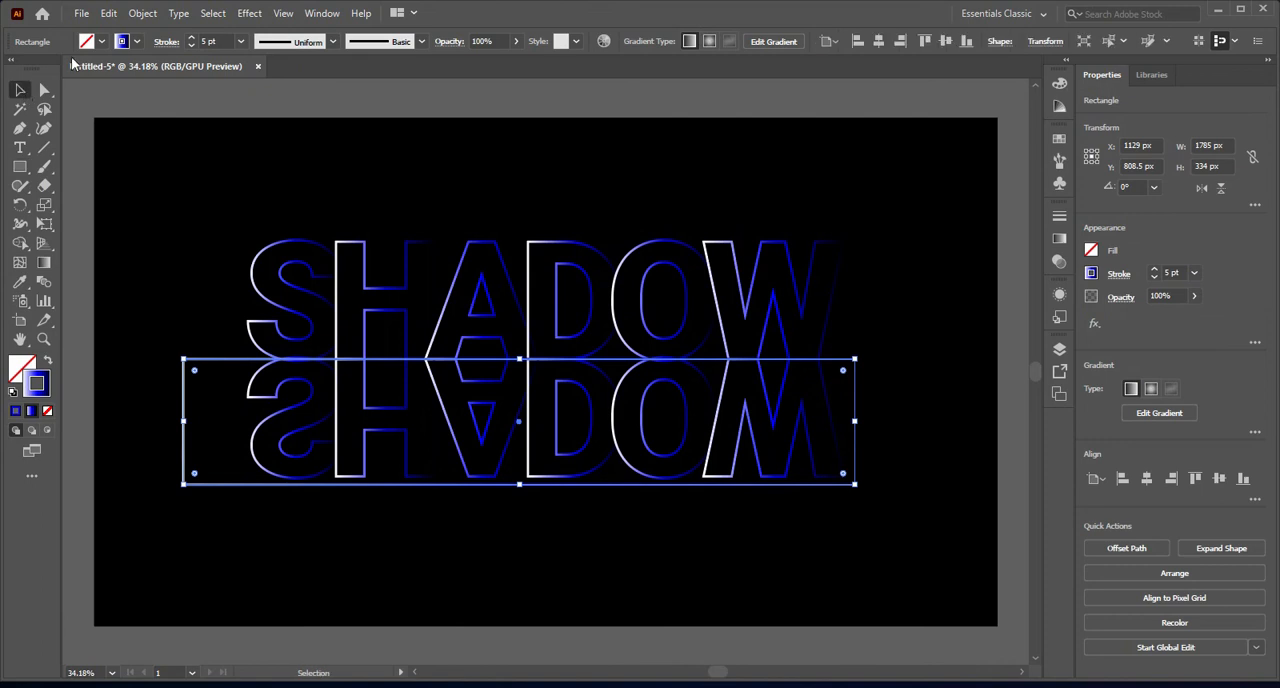
Step: Remove the rectangle's stroke and fill it with the white-to-black linear gradient swatch
{"action": "left_click", "coordinate": [137, 41]}
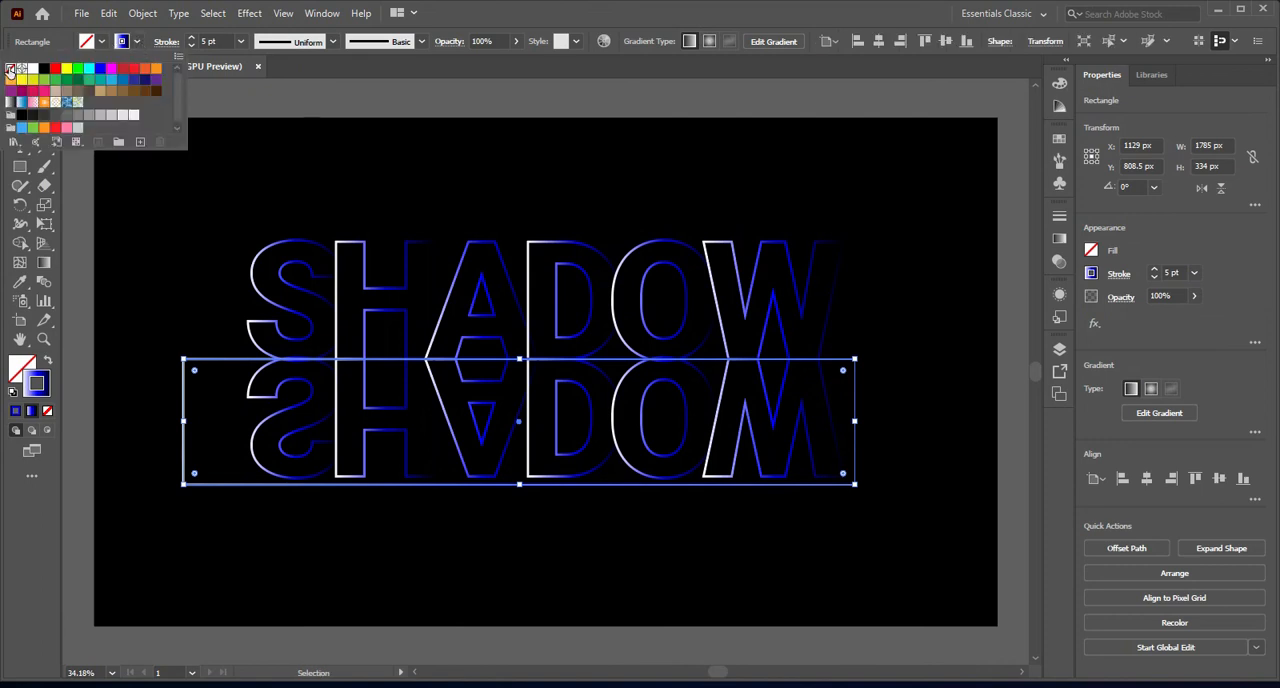
{"action": "left_click", "coordinate": [10, 68]}
{"action": "double_click", "coordinate": [99, 40]}
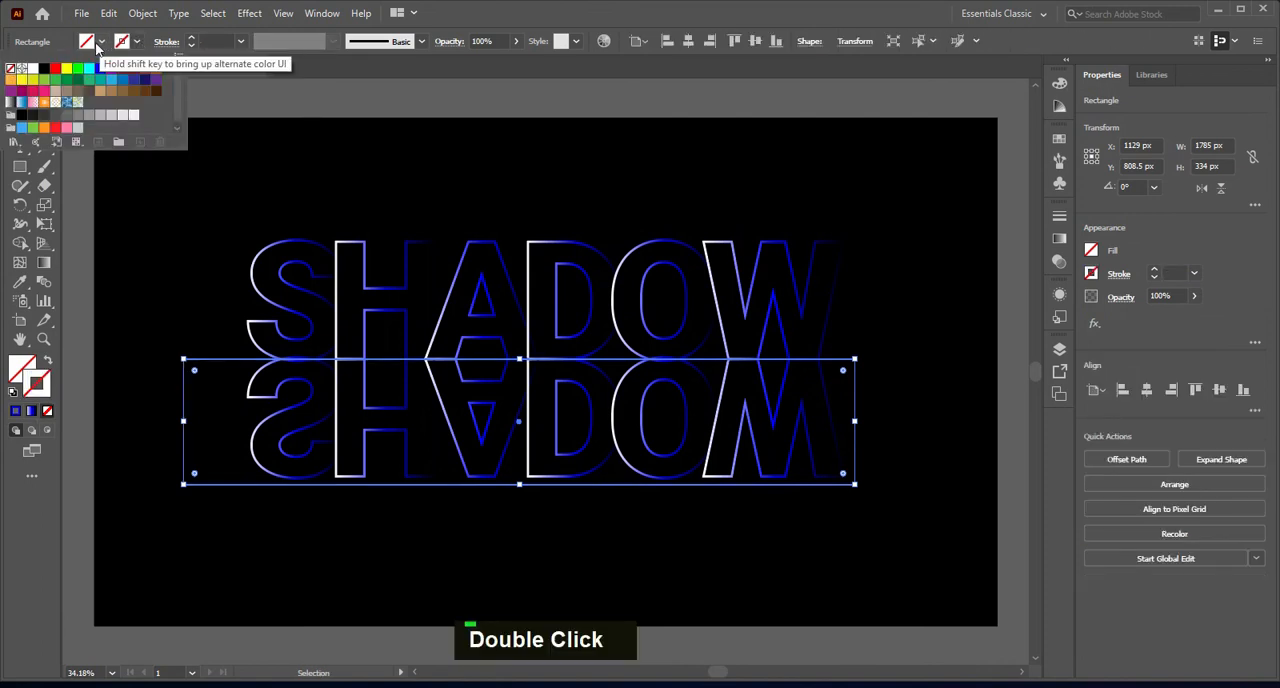
{"action": "left_click", "coordinate": [11, 103]}
{"action": "left_click", "coordinate": [415, 127]}
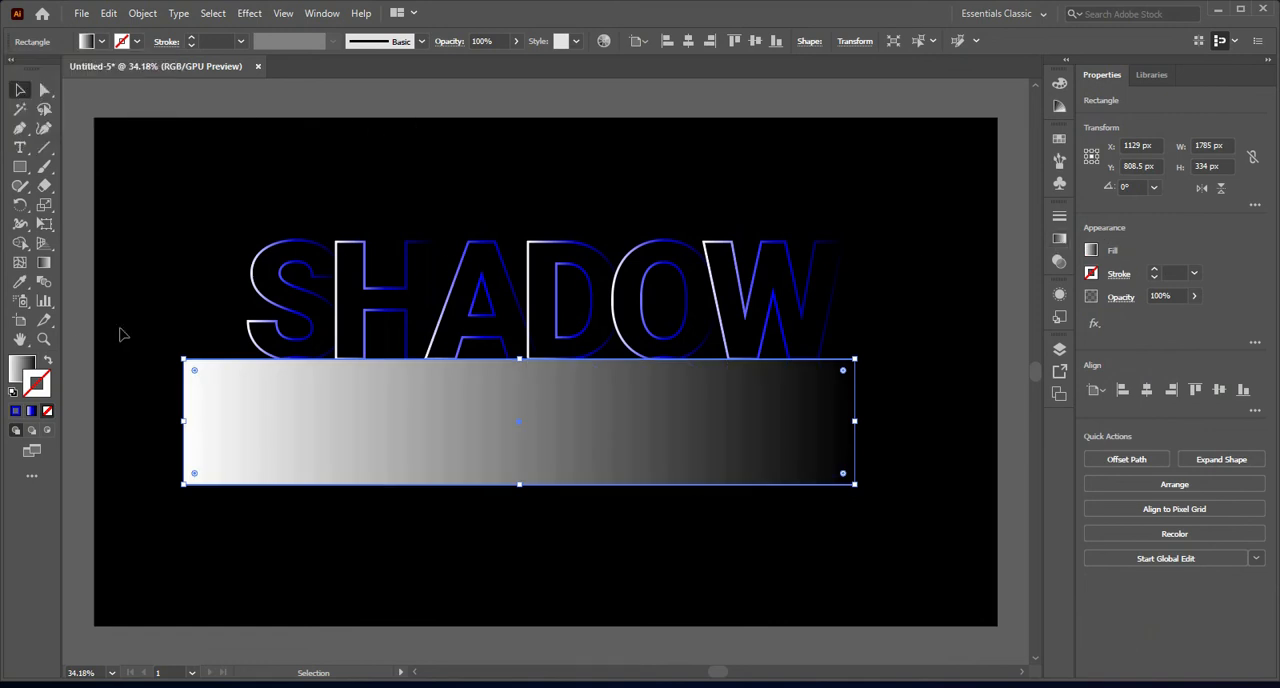
Step: Set the rectangle's fill gradient angle to -90° and shift its midpoint to 13% towards the white stop
{"action": "left_click", "coordinate": [22, 366]}
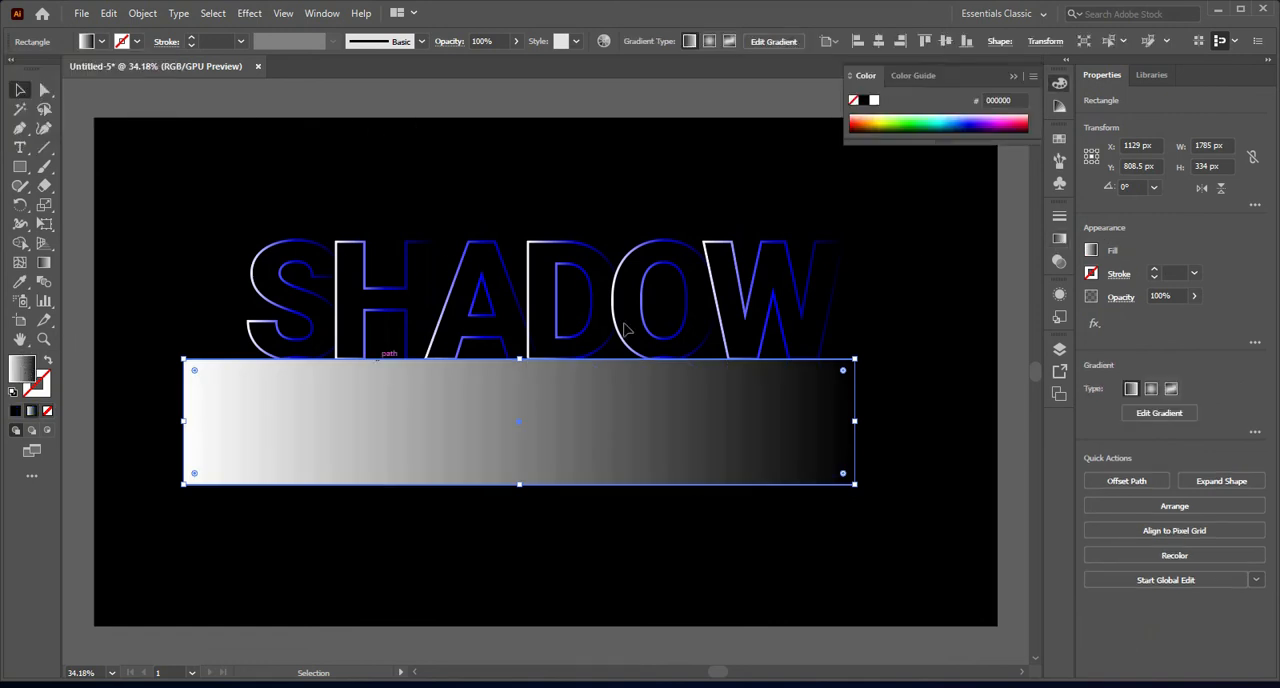
{"action": "left_click", "coordinate": [1059, 241]}
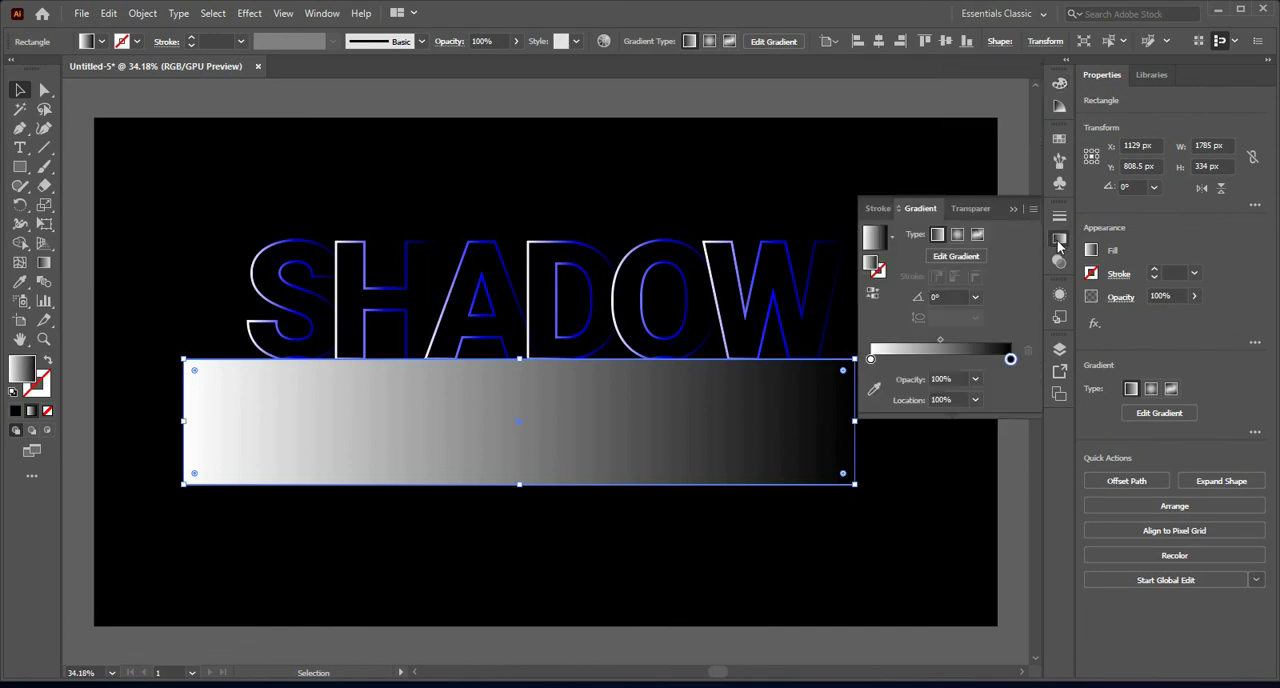
{"action": "left_click", "coordinate": [976, 299]}
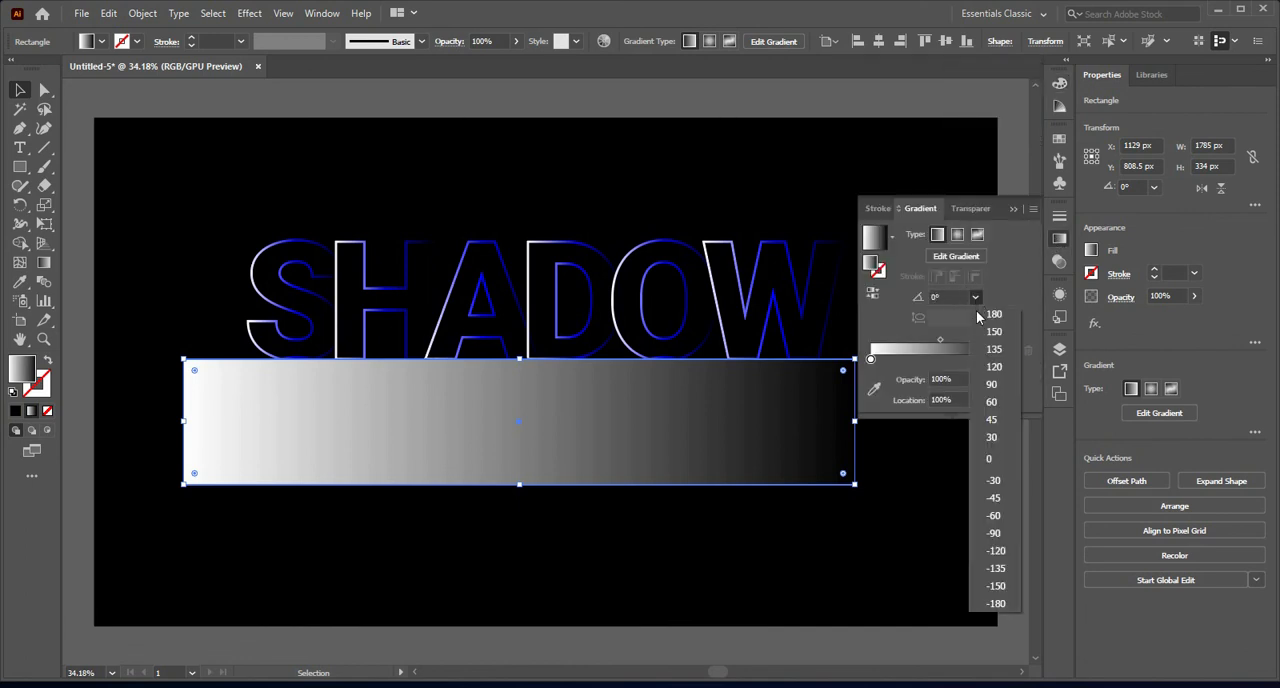
{"action": "left_click", "coordinate": [1003, 536]}
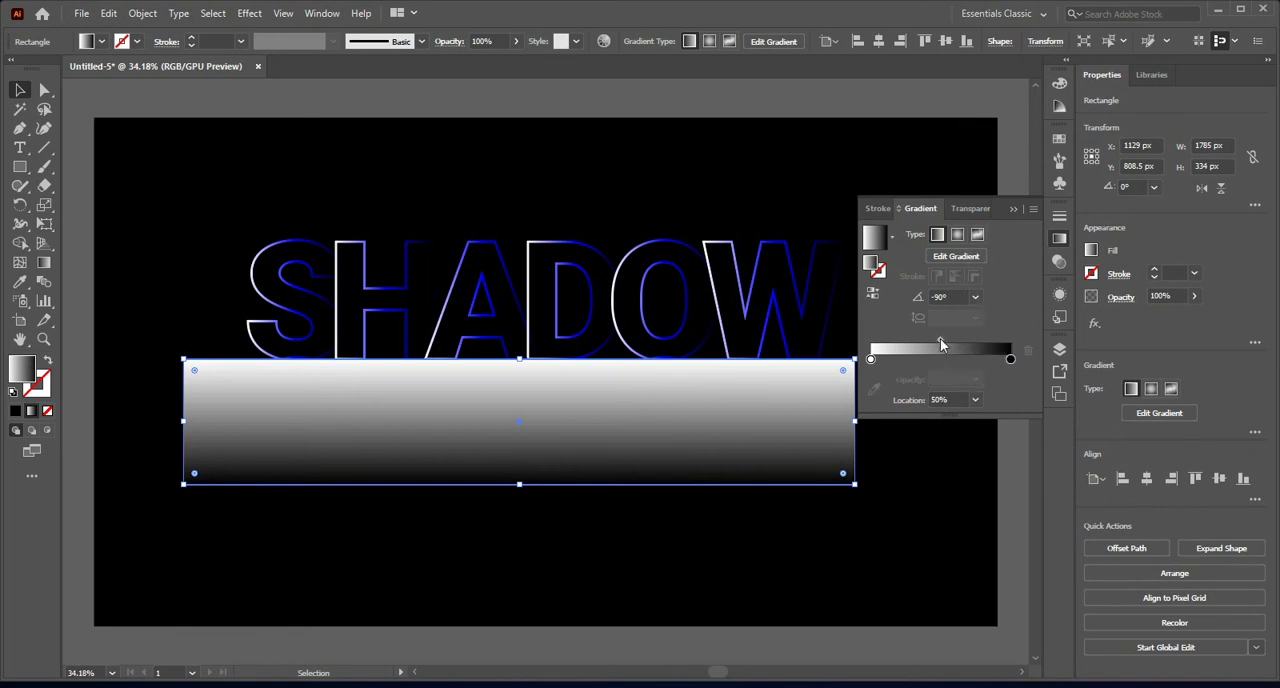
{"action": "left_click_drag", "start_coordinate": [940, 341], "coordinate": [888, 341]}
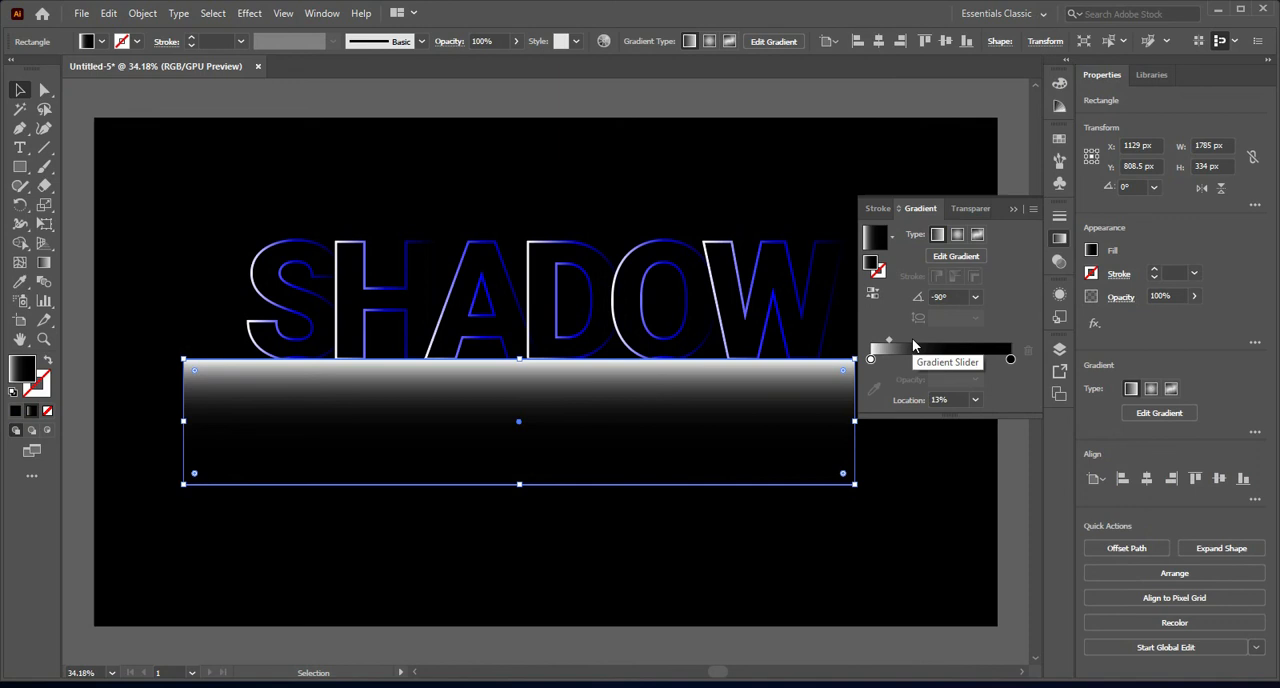
{"action": "left_click", "coordinate": [1013, 209]}
Step: Select the gradient rectangle together with the mirrored word and make an opacity mask from them
{"action": "left_click", "coordinate": [930, 514]}
{"action": "left_click_drag", "start_coordinate": [920, 578], "coordinate": [590, 400]}
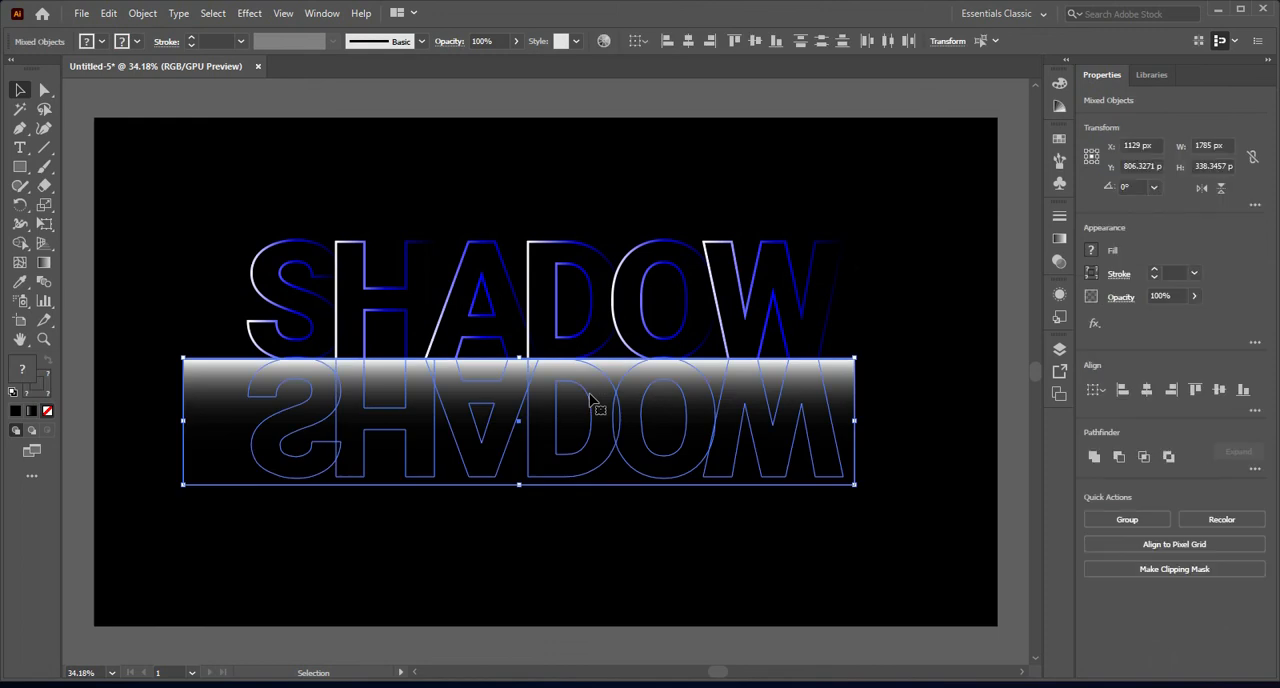
{"action": "left_click", "coordinate": [1060, 262]}
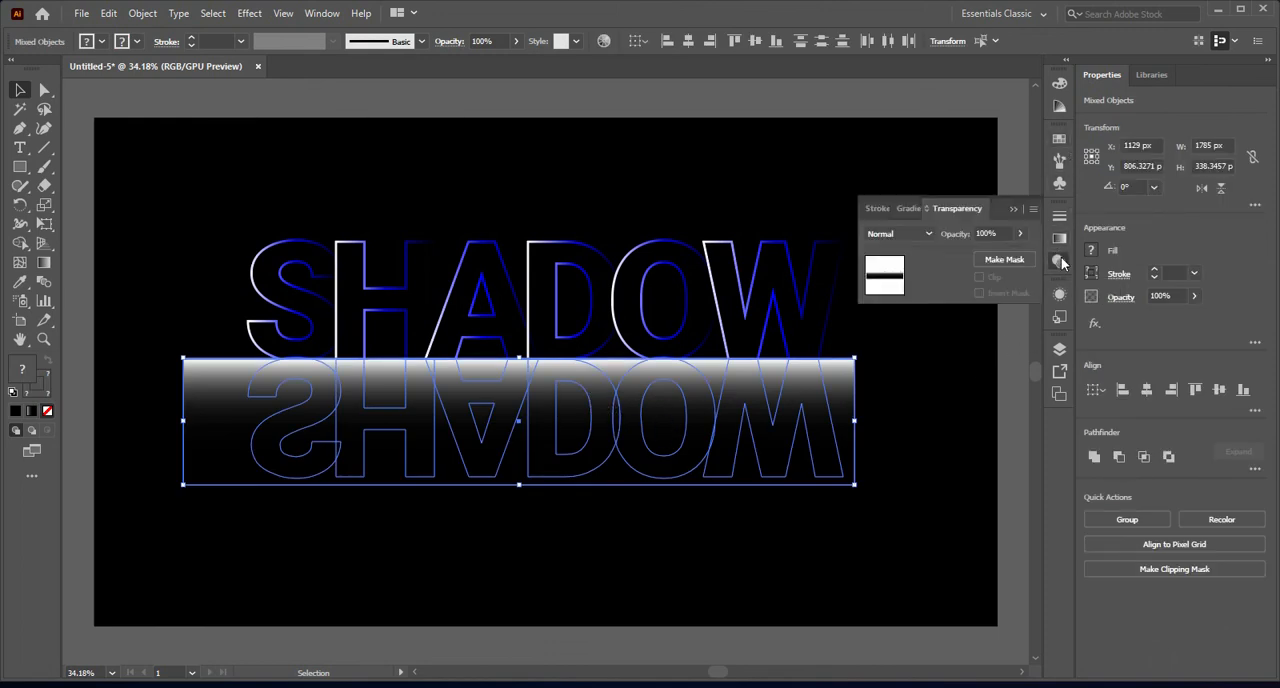
{"action": "left_click", "coordinate": [1035, 209]}
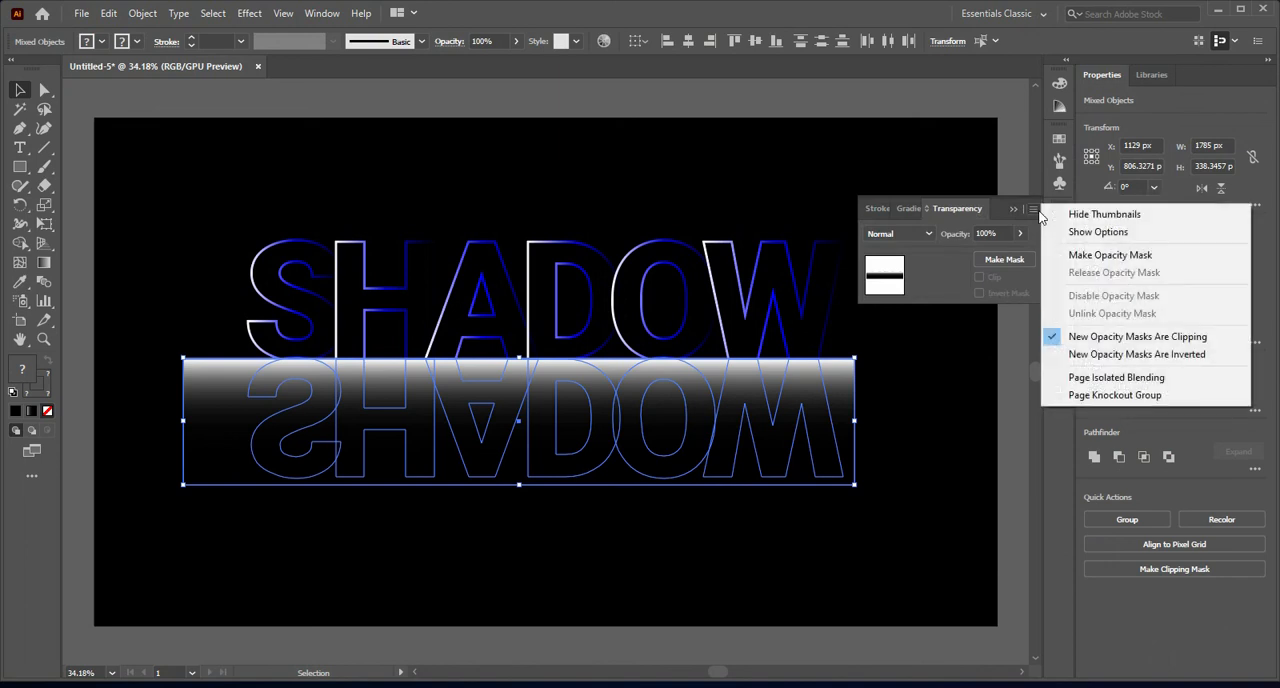
{"action": "left_click", "coordinate": [1137, 258]}
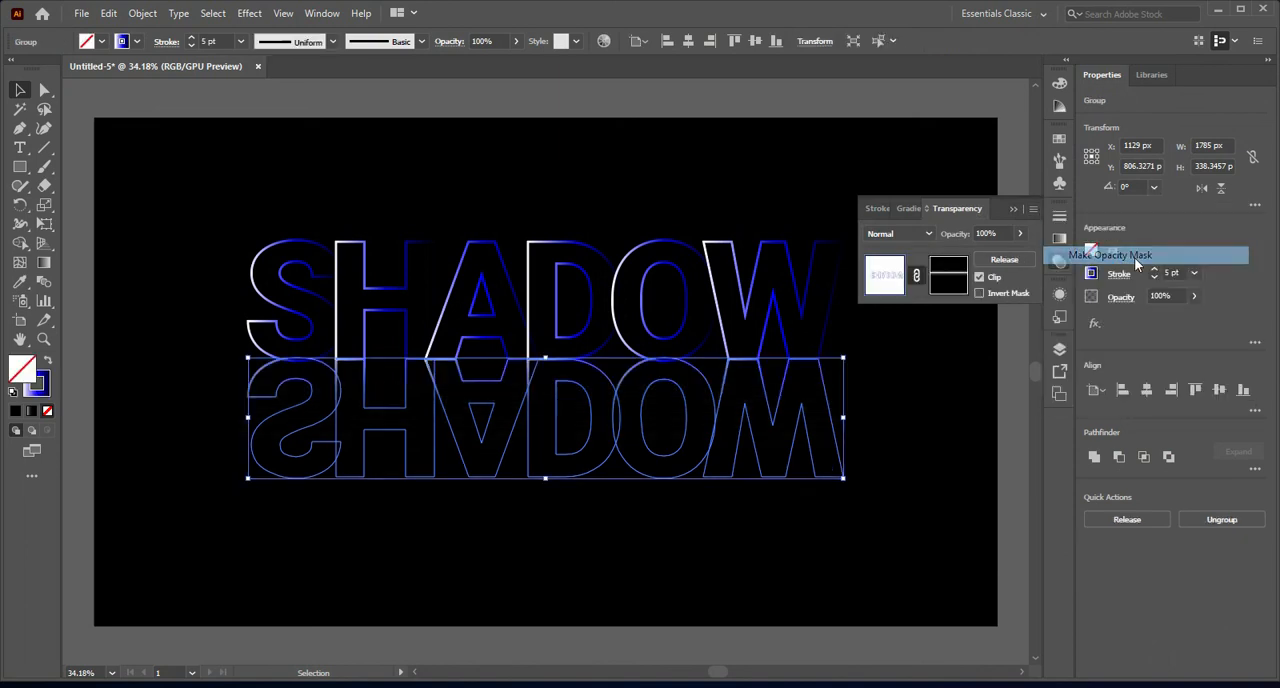
{"action": "left_click", "coordinate": [1013, 209]}
{"action": "double_click", "coordinate": [938, 268]}
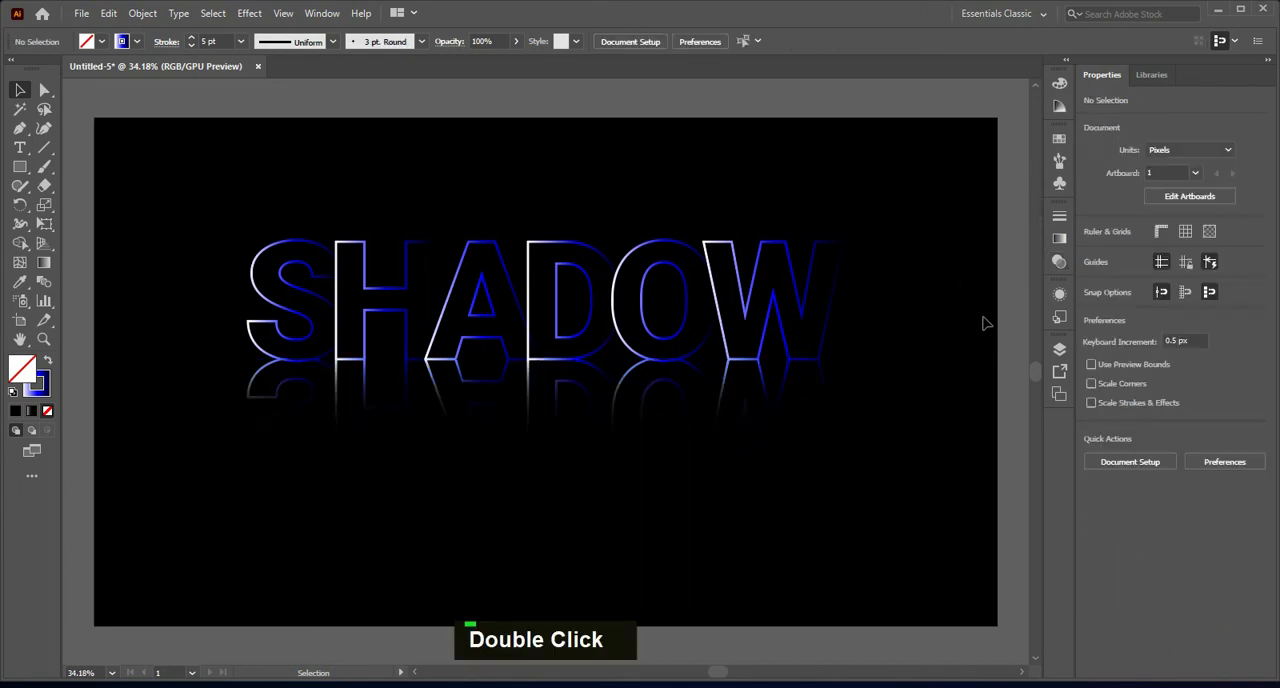
Step: Nudge the masked reflection down 2 px from the original word, then deselect it
{"action": "left_click", "coordinate": [637, 476]}
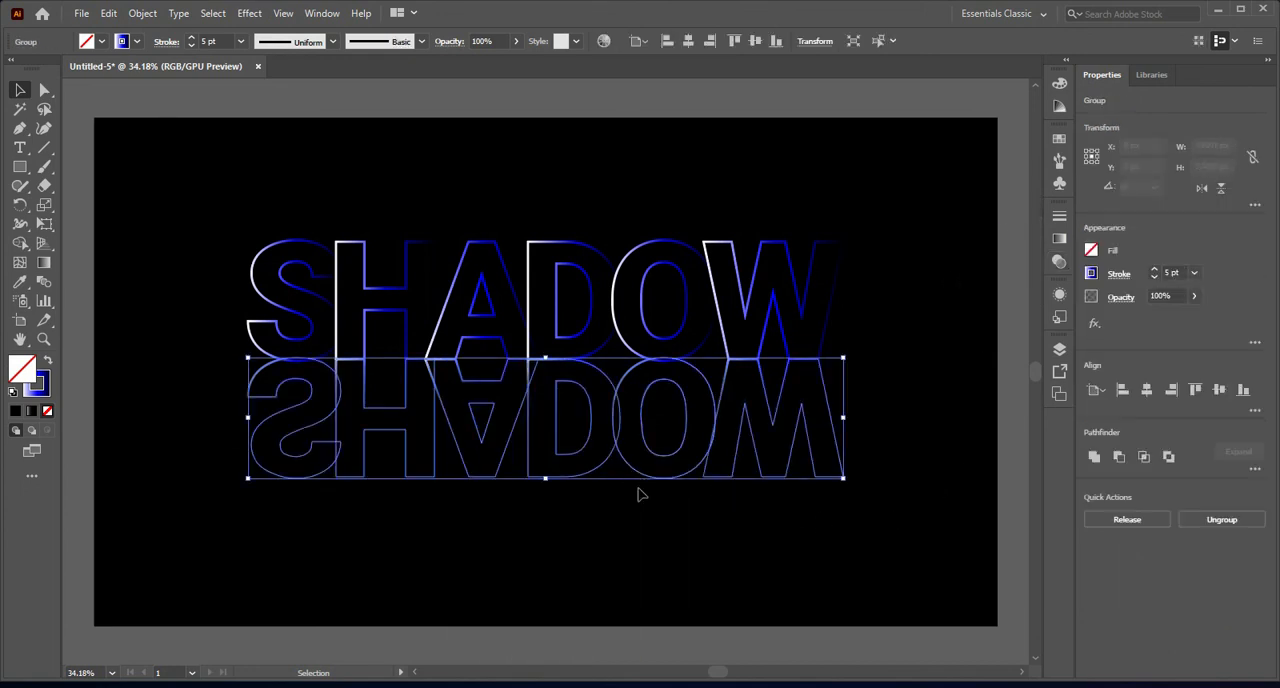
{"action": "key", "text": "Down"}
{"action": "key", "text": "Down"}
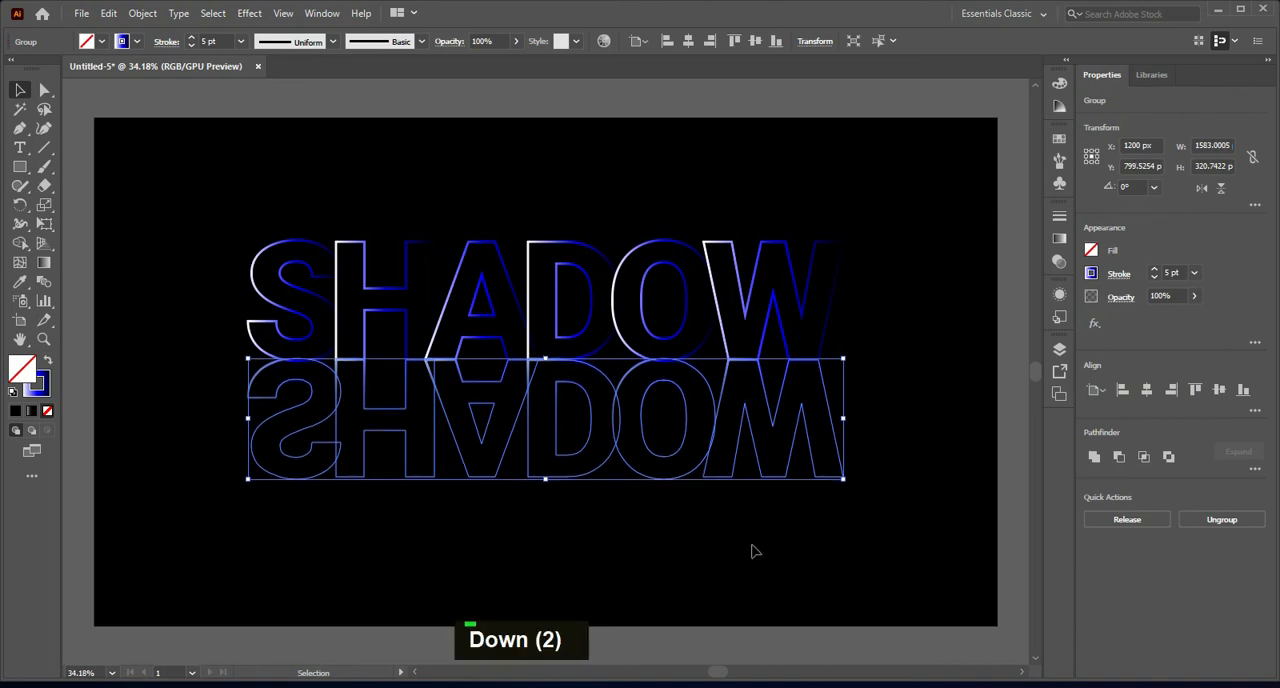
{"action": "left_click", "coordinate": [754, 551]}
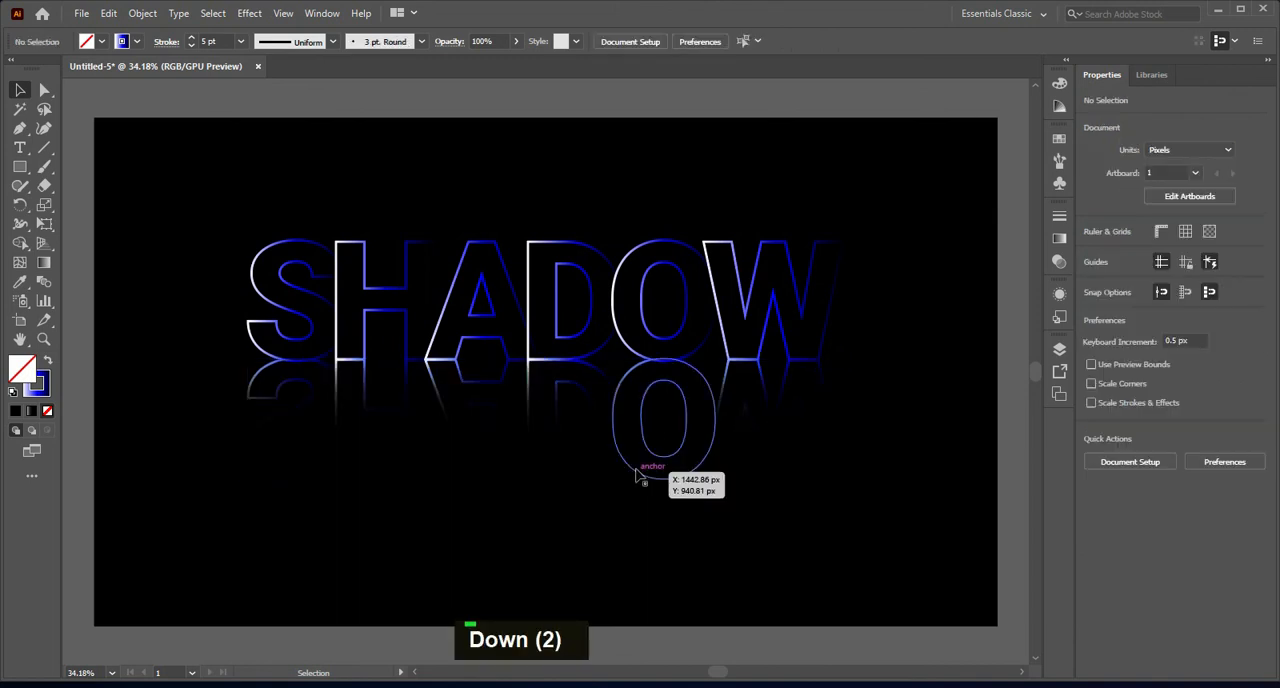